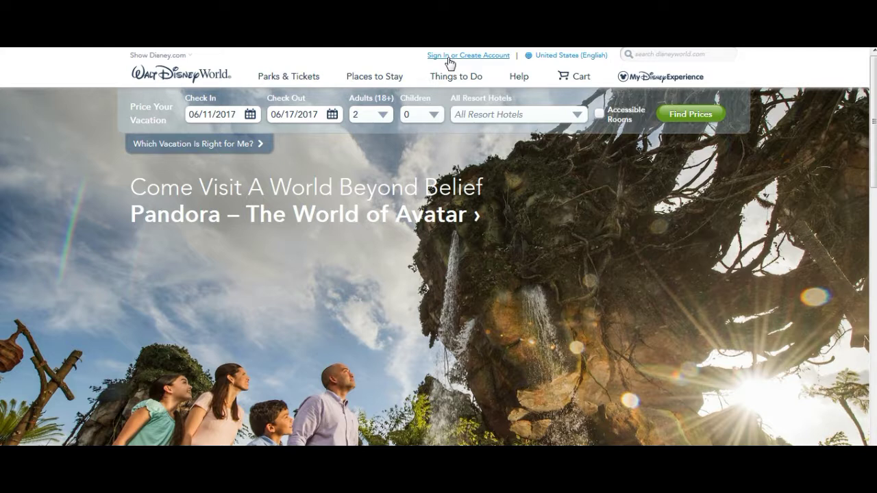
# - Open the sign-in page and start creating a new Disney account
pyautogui.click(455, 60)
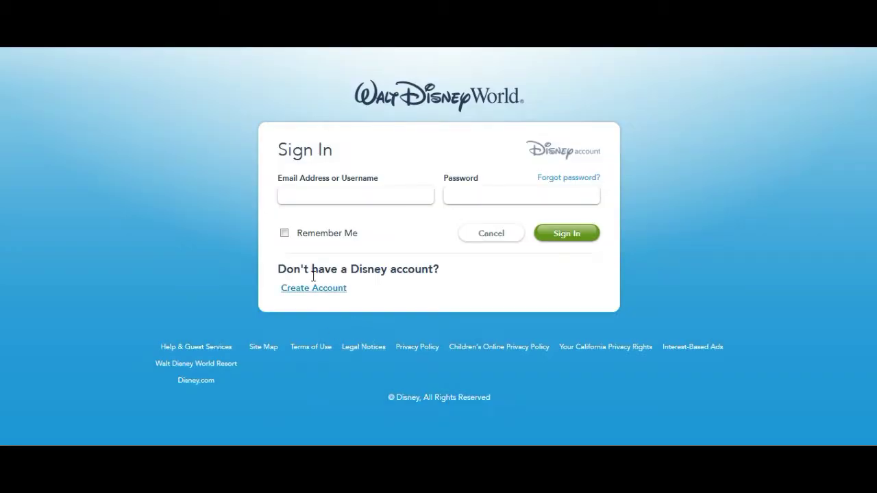
pyautogui.click(316, 291)
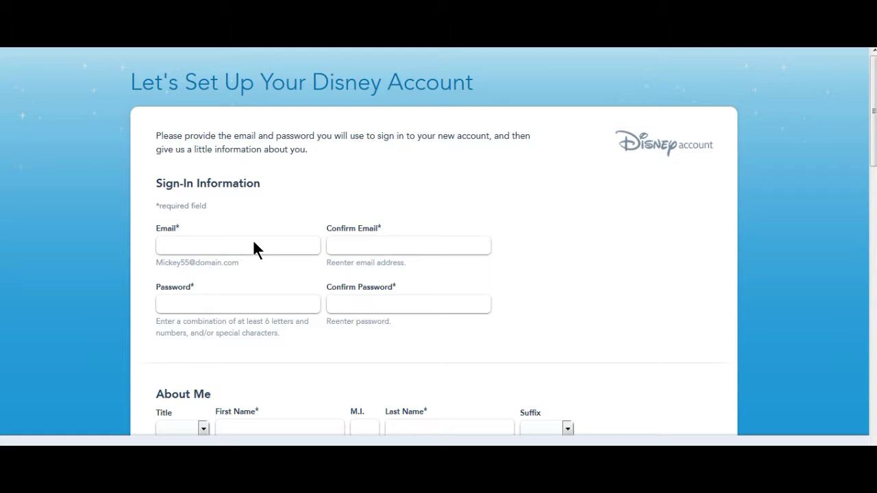
# - Enter and confirm the account's Gmail email address and password in the sign-in fields
pyautogui.click(210, 245)
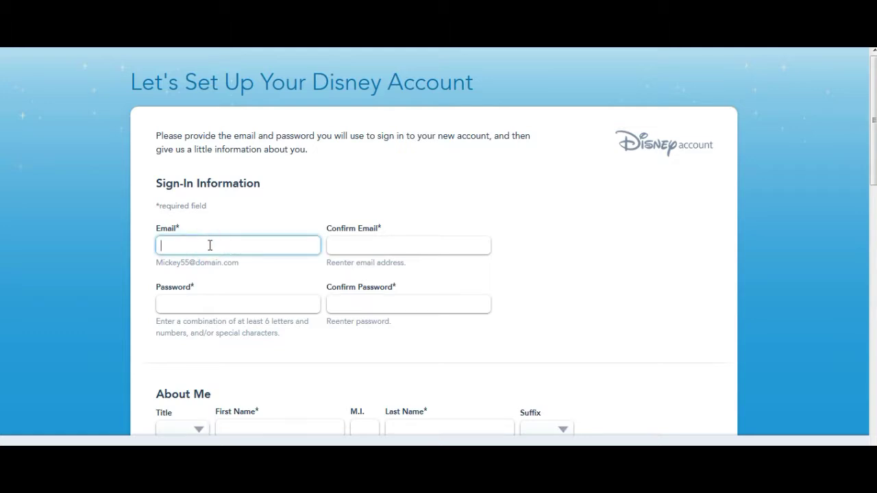
pyautogui.click(345, 247)
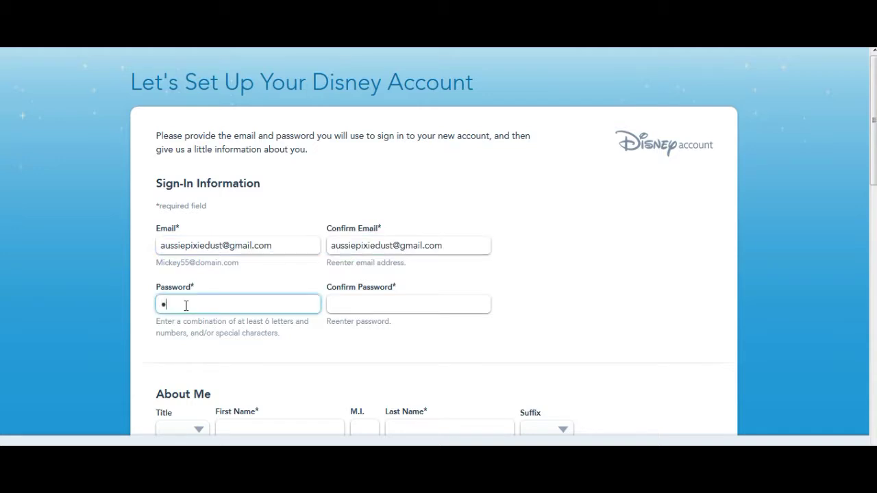
pyautogui.write('********')
pyautogui.write('*')
pyautogui.click(352, 305)
pyautogui.write('*******')
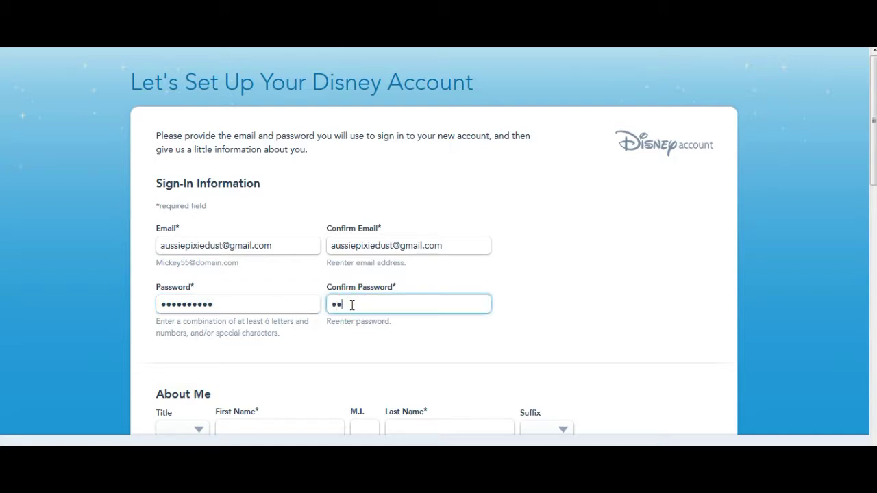
pyautogui.write('***')
pyautogui.scroll(-3, 852, 196)
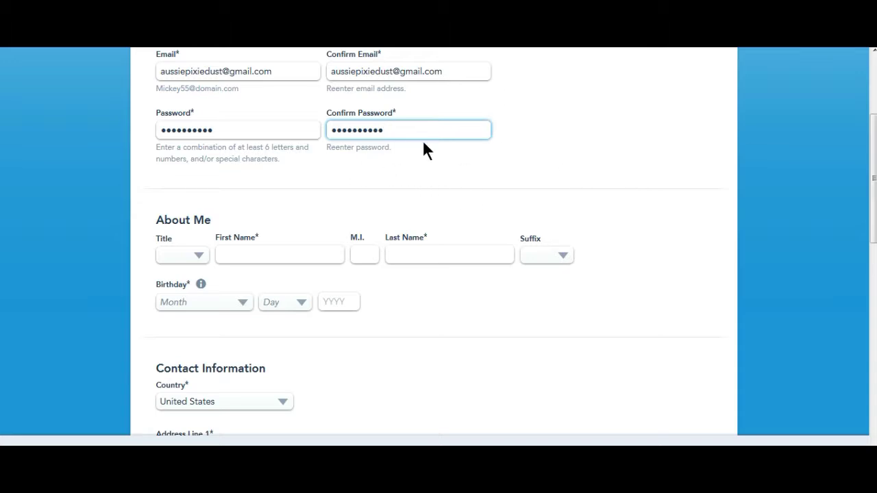
# - Choose the title Miss and enter the account holder's first and last names
pyautogui.click(198, 258)
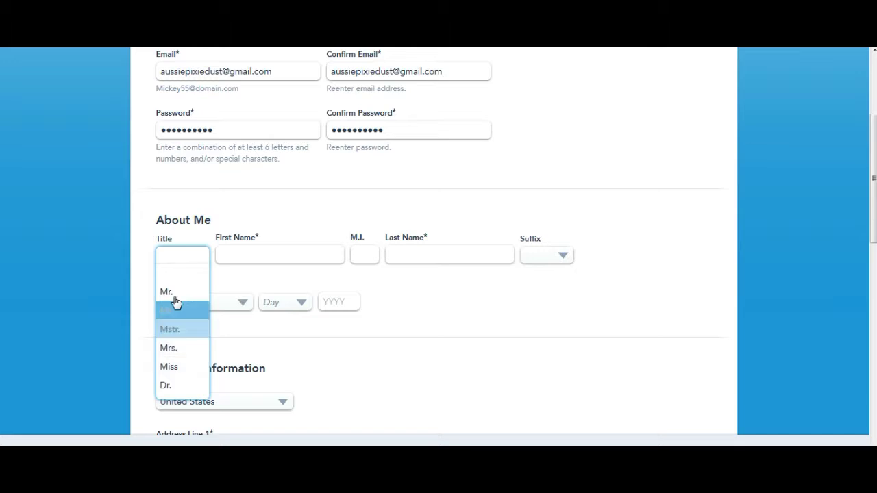
pyautogui.click(177, 378)
pyautogui.click(255, 255)
pyautogui.write('Pixie')
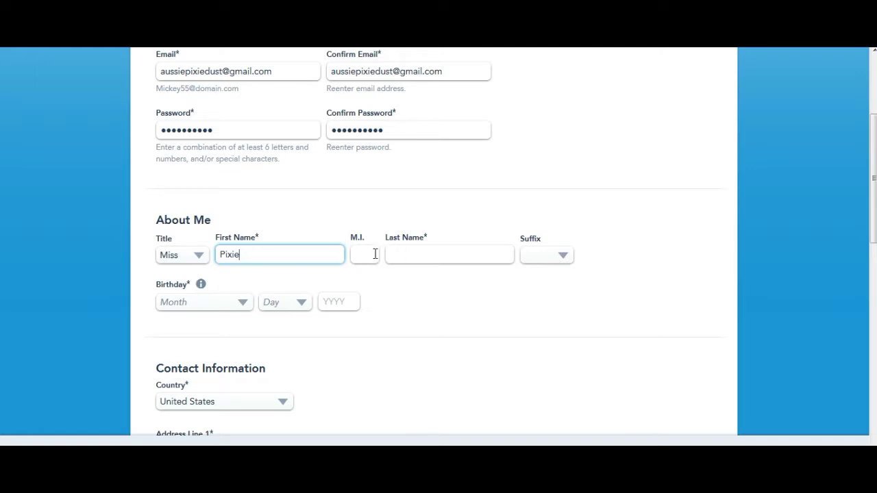
pyautogui.click(409, 259)
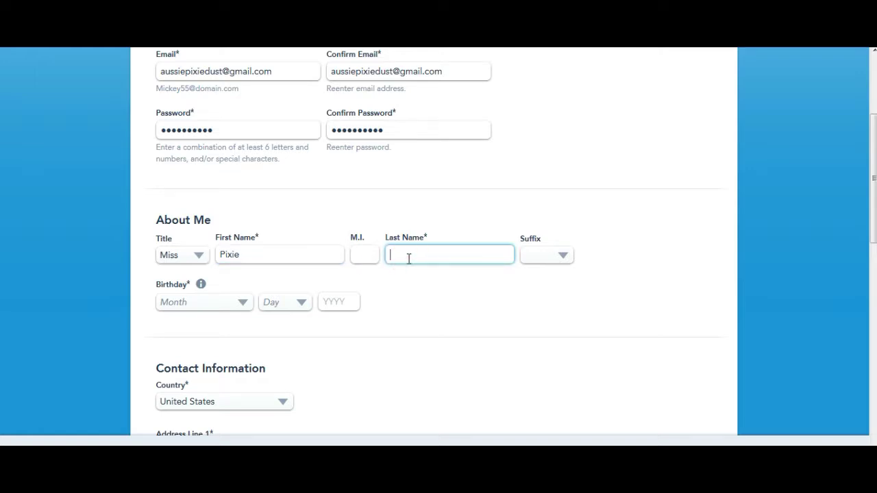
pyautogui.write('Dust')
# - Set the account holder's birth month and day, and enter the birth year
pyautogui.click(244, 306)
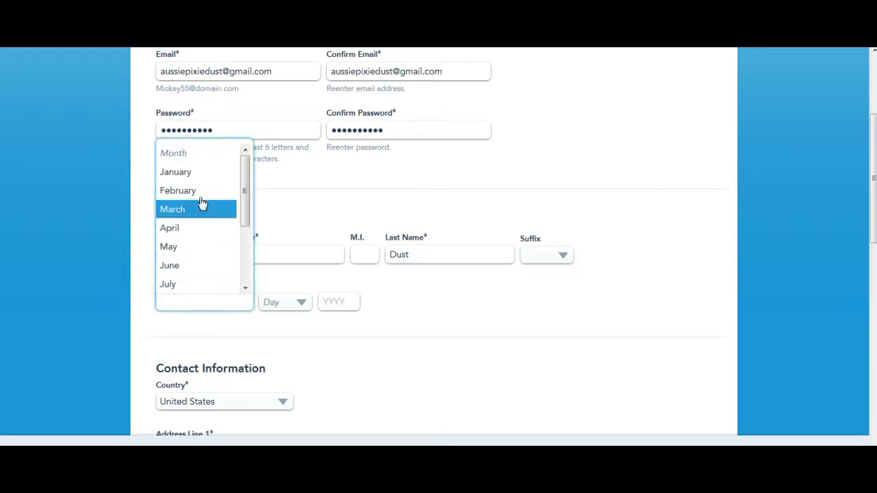
pyautogui.click(196, 246)
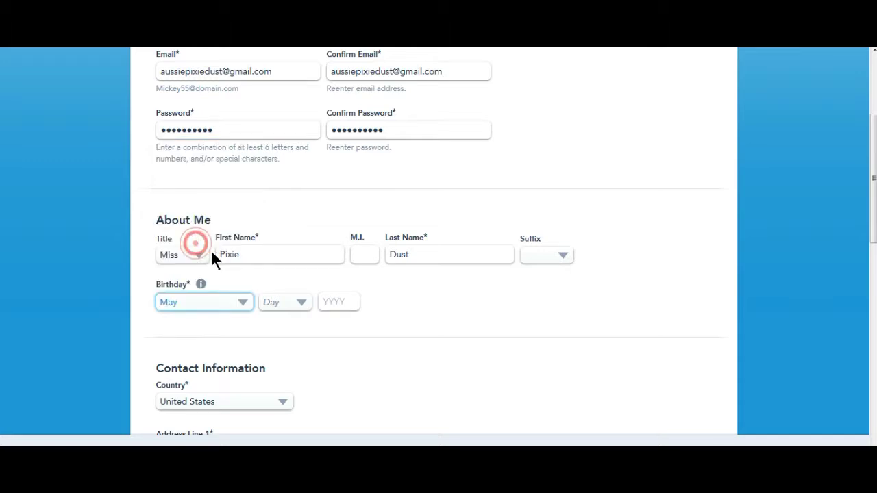
pyautogui.click(300, 303)
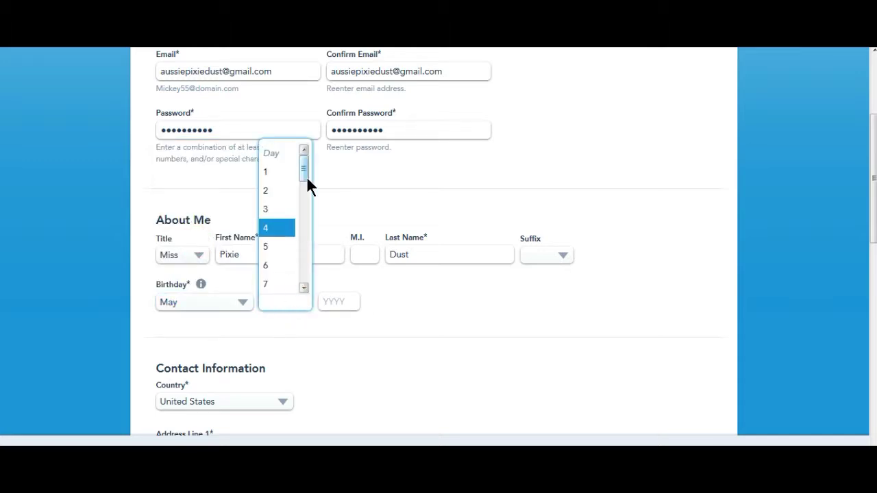
pyautogui.click(270, 190)
pyautogui.click(336, 300)
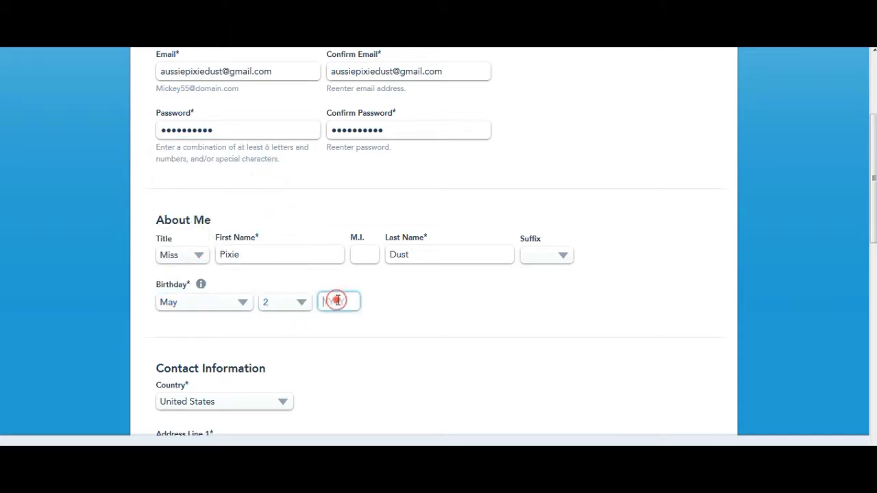
pyautogui.write('1980')
pyautogui.scroll(-3, 589, 229)
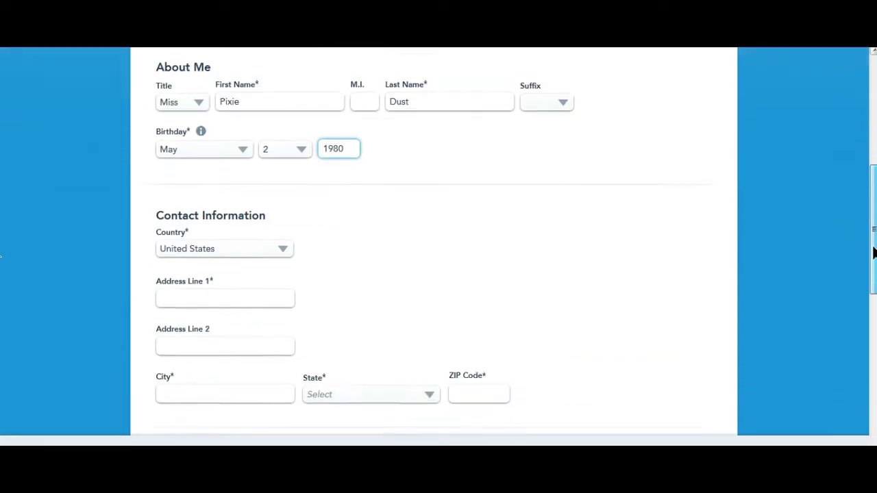
# - Set the country to Australia and enter the street address, city, state and postal code
pyautogui.click(282, 183)
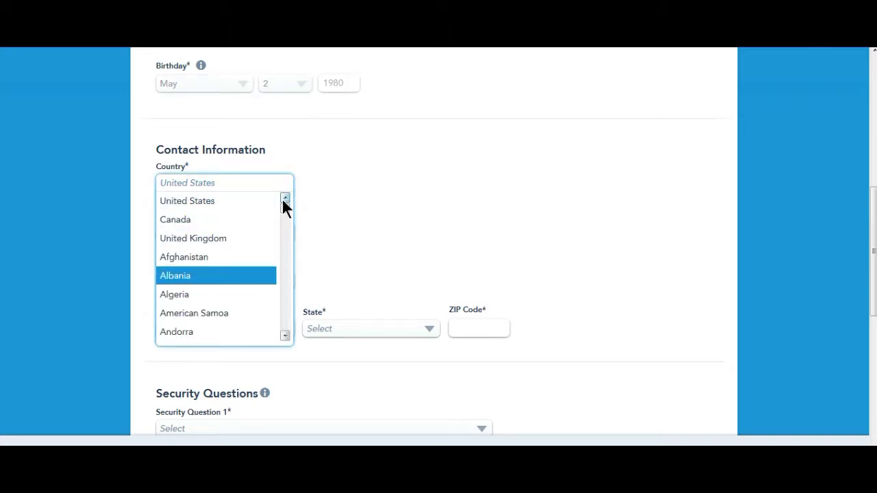
pyautogui.moveTo(285, 206); pyautogui.dragTo(286, 214)
pyautogui.click(208, 231)
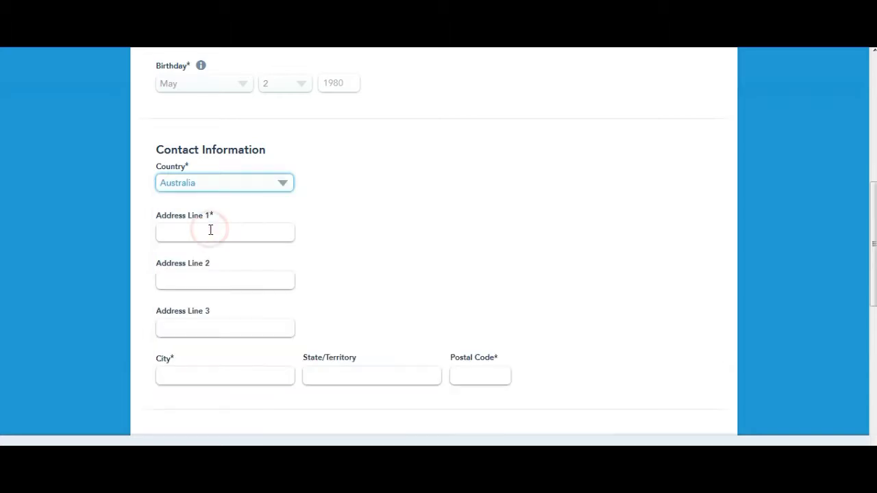
pyautogui.click(192, 237)
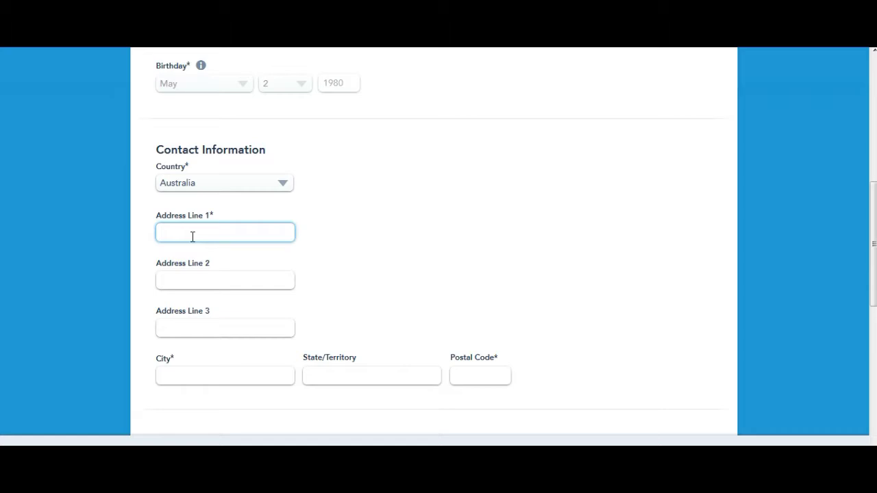
pyautogui.write('1 Pixie Way')
pyautogui.click(176, 374)
pyautogui.write('Sydney')
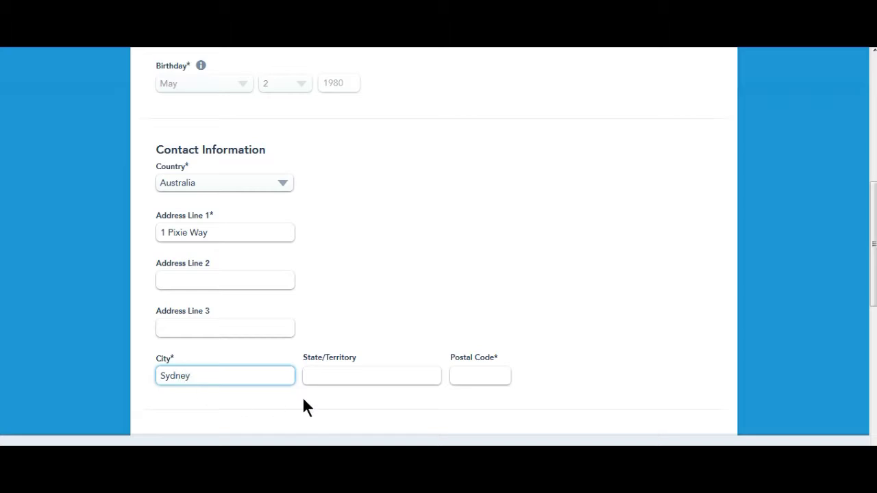
pyautogui.click(327, 371)
pyautogui.write('NSW')
pyautogui.click(465, 381)
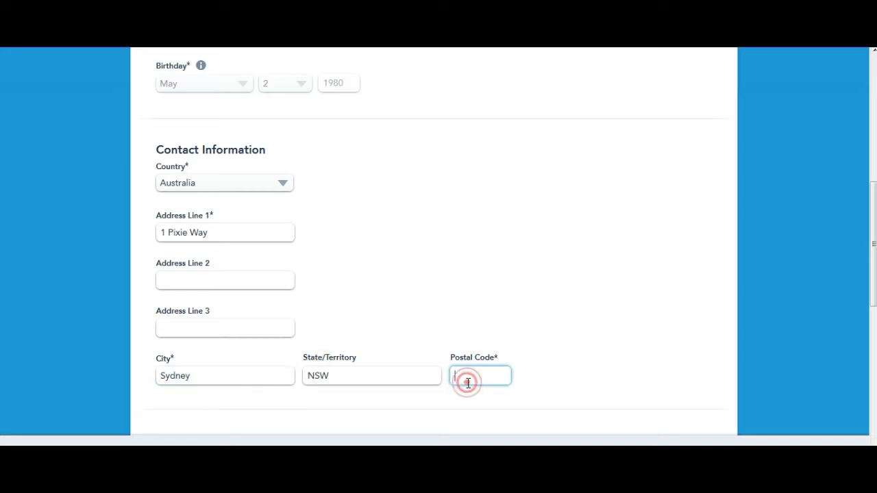
pyautogui.write('2000')
pyautogui.scroll(-5, 875, 262)
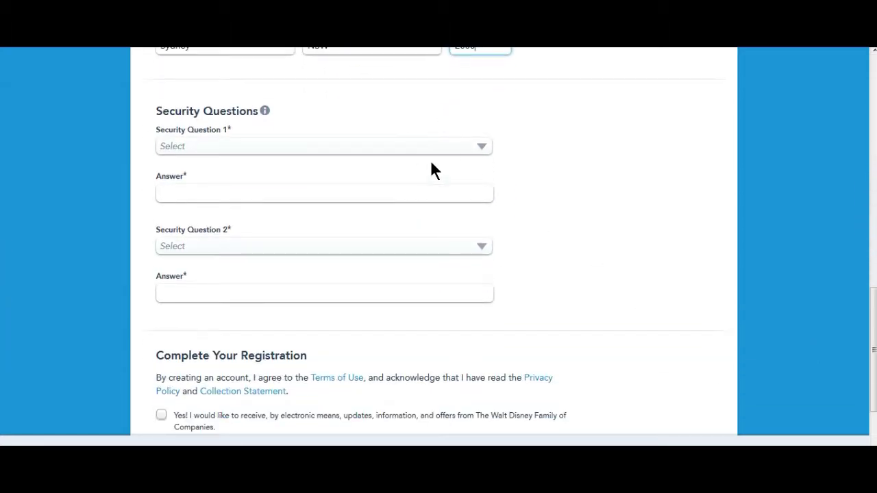
# - Choose the city-of-birth security question and type its answer
pyautogui.click(483, 147)
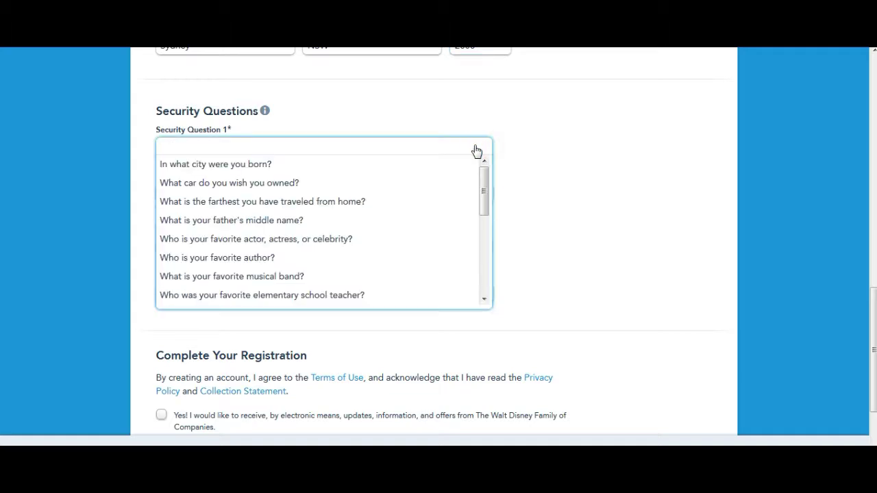
pyautogui.click(398, 167)
pyautogui.click(193, 198)
pyautogui.write('Sysne')
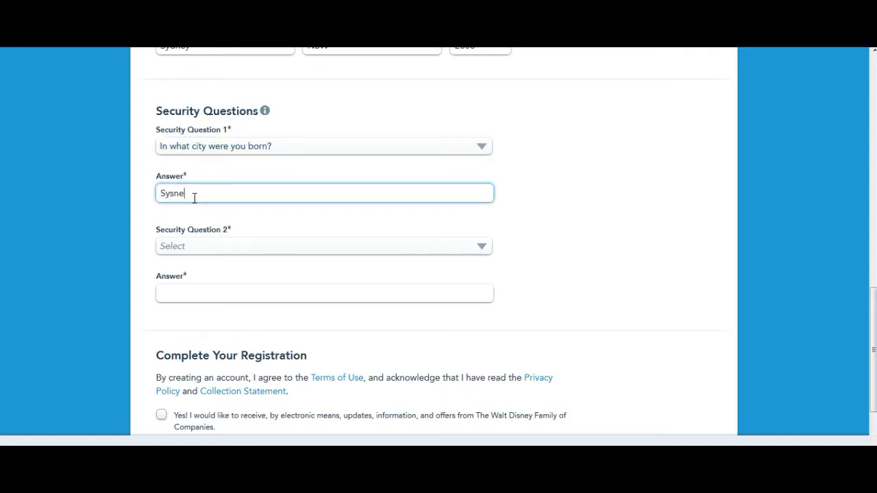
pyautogui.write('y\\')
pyautogui.press('BackSpace')
pyautogui.press('BackSpace')
pyautogui.press('BackSpace')
pyautogui.press('BackSpace')
pyautogui.press('BackSpace')
pyautogui.write('dney')
# - Choose the favorite musical band security question and type its answer
pyautogui.click(198, 251)
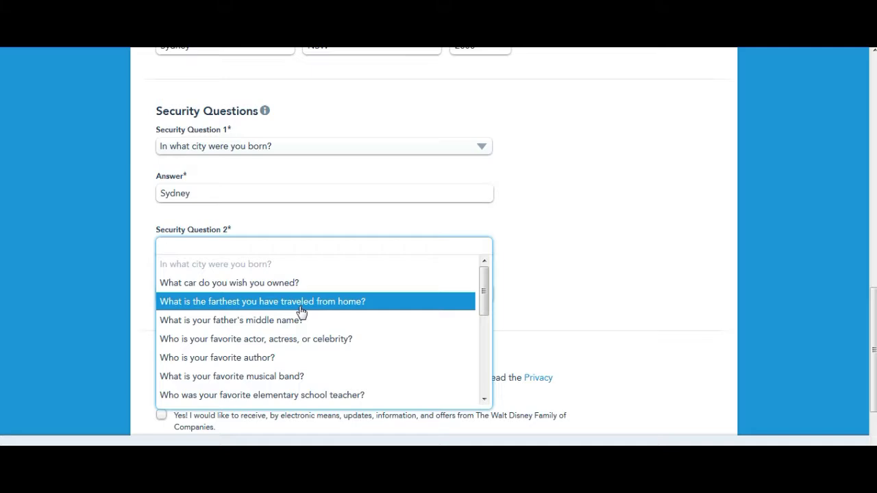
pyautogui.click(292, 377)
pyautogui.click(204, 292)
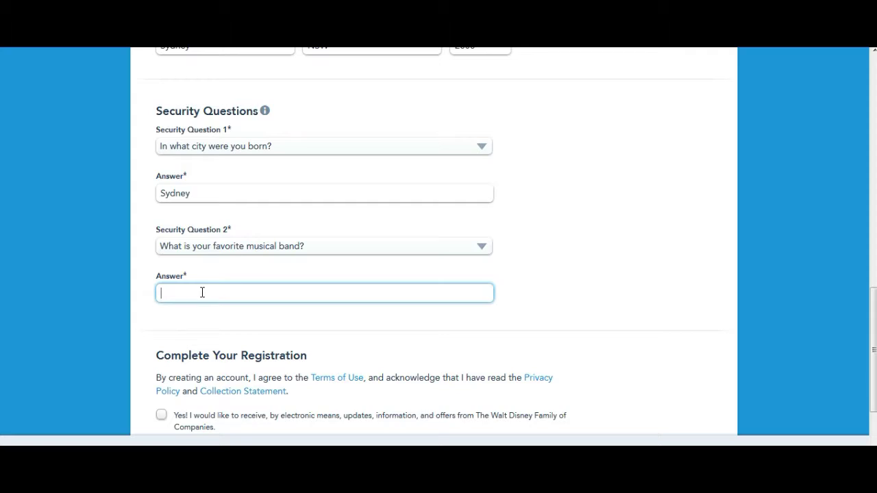
pyautogui.write('Disney Music')
# - Opt in to Disney marketing updates and accept the Disney Park Experience terms
pyautogui.scroll(-3, 875, 353)
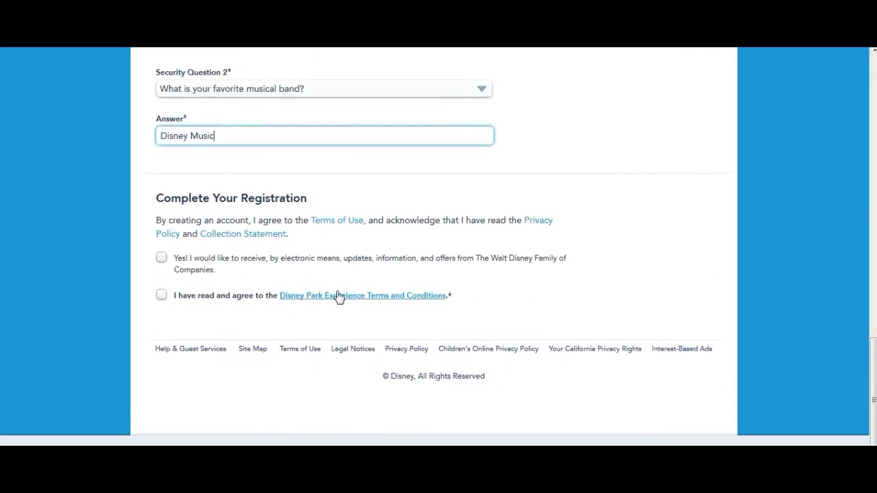
pyautogui.click(162, 259)
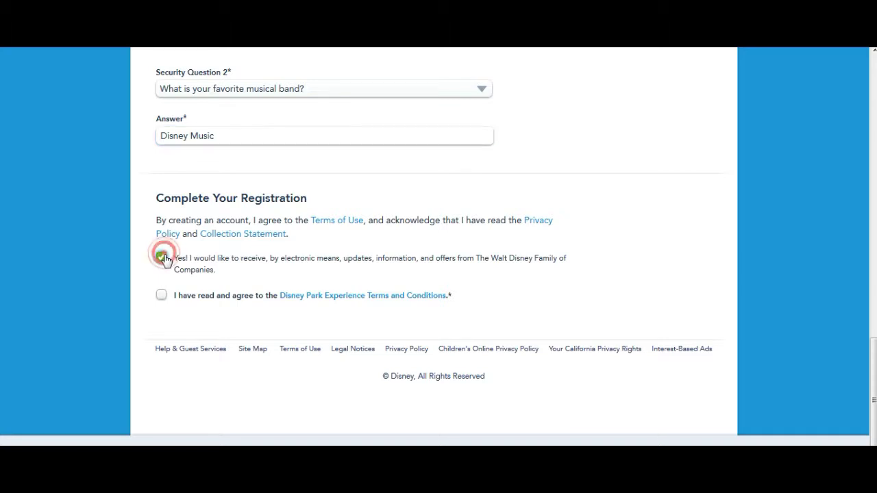
pyautogui.click(162, 296)
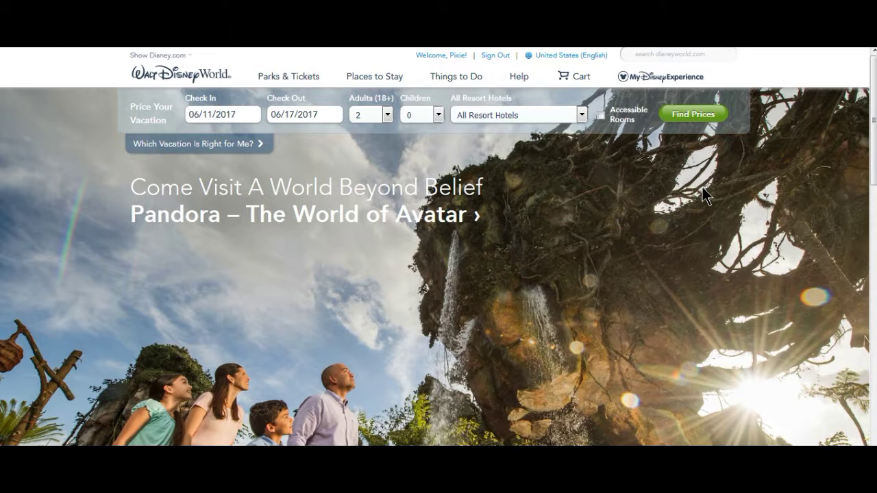
# - Go to the My Disney Experience planning page from the top navigation
pyautogui.moveTo(446, 77)
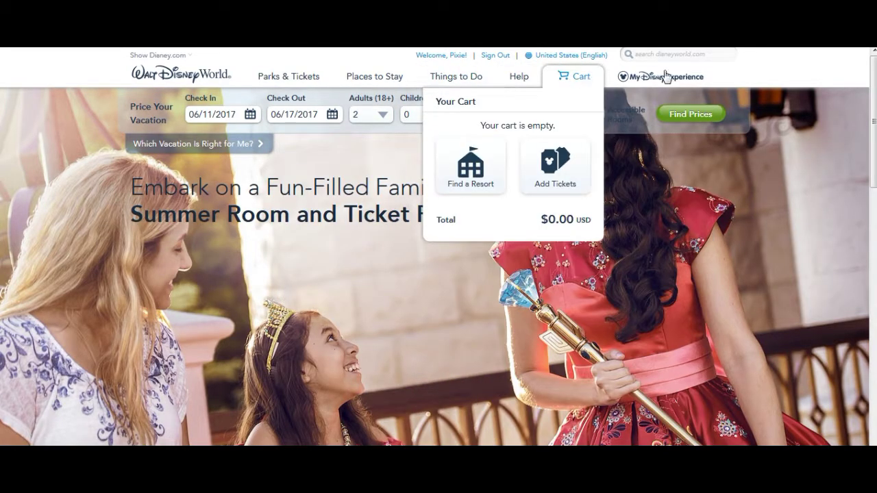
pyautogui.moveTo(672, 77)
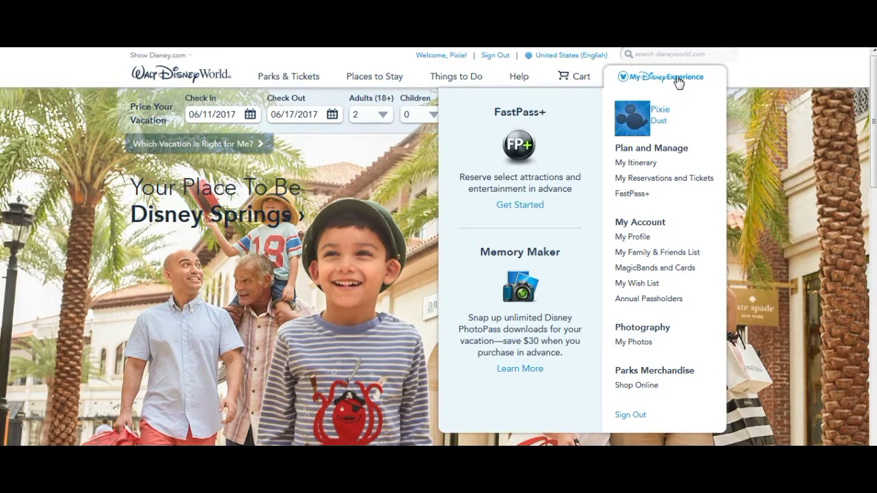
pyautogui.click(677, 79)
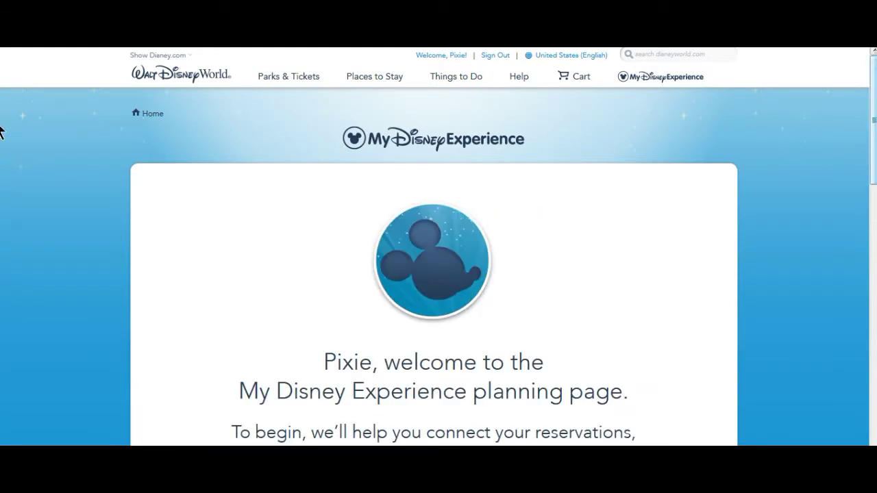
# - Start the guided setup, answer No to having a resort hotel reservation, and continue
pyautogui.scroll(-3, 1, 131)
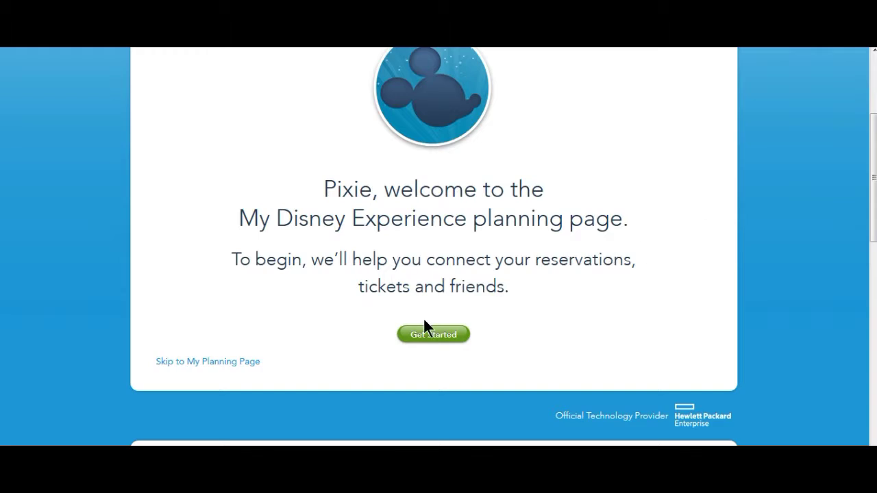
pyautogui.click(435, 337)
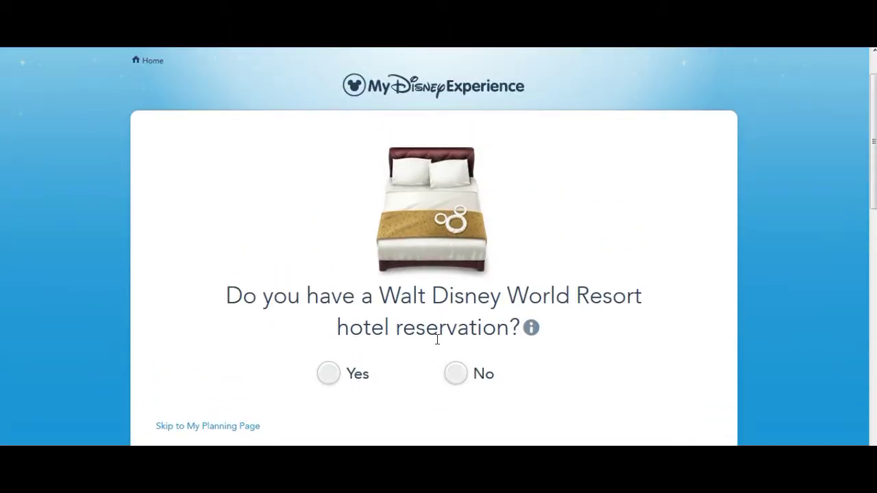
pyautogui.click(457, 373)
pyautogui.scroll(-1, 867, 182)
pyautogui.moveTo(873, 194); pyautogui.dragTo(874, 280)
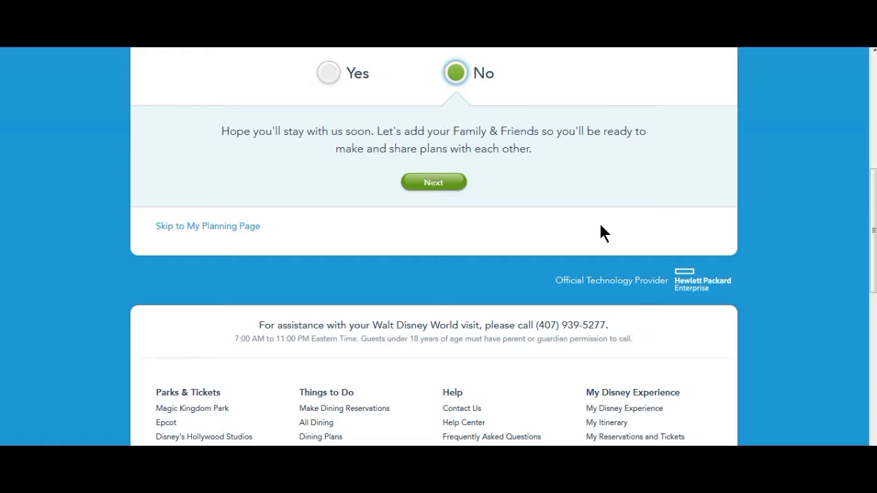
pyautogui.click(431, 175)
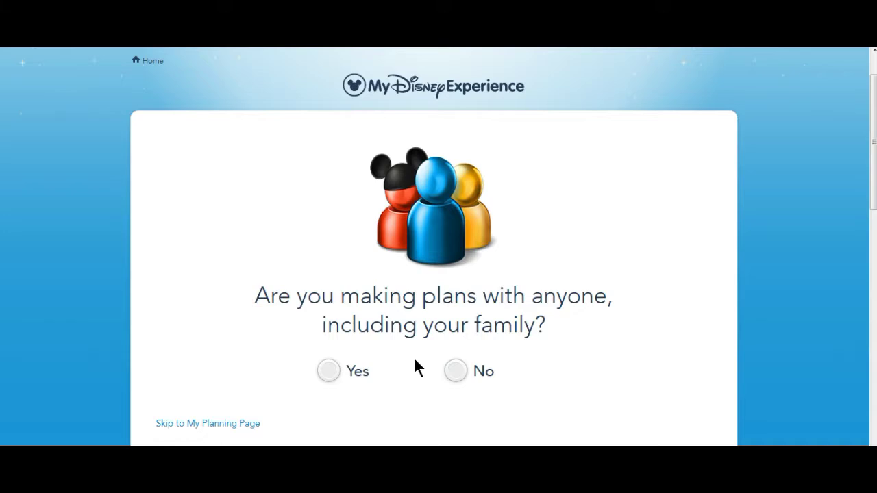
# - Answer No to family plans and to tickets or passes, then return to the planning page
pyautogui.click(456, 370)
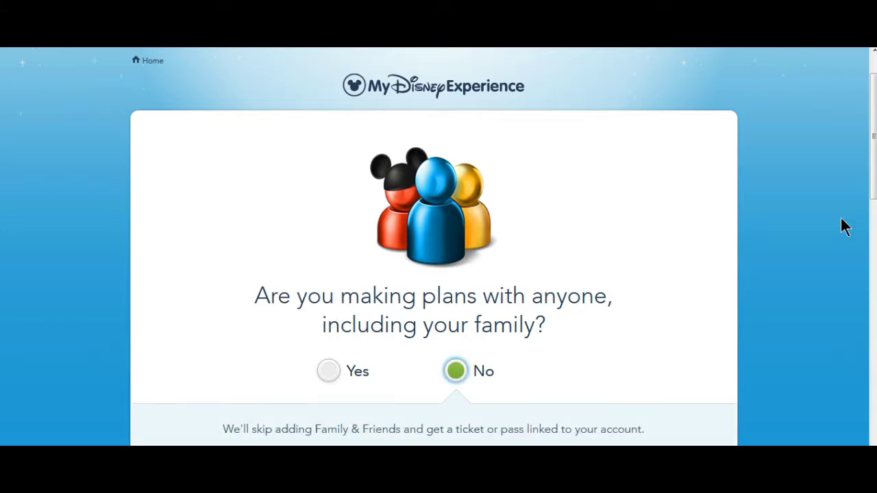
pyautogui.scroll(-3, 1, 248)
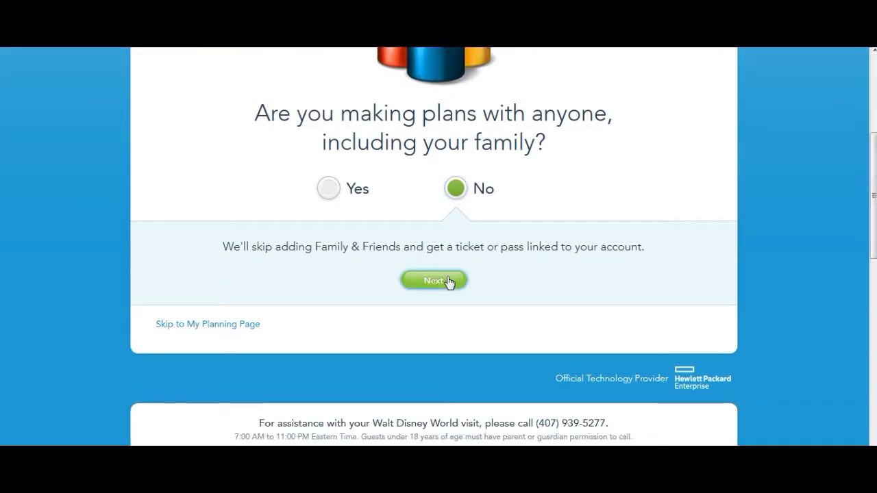
pyautogui.click(447, 282)
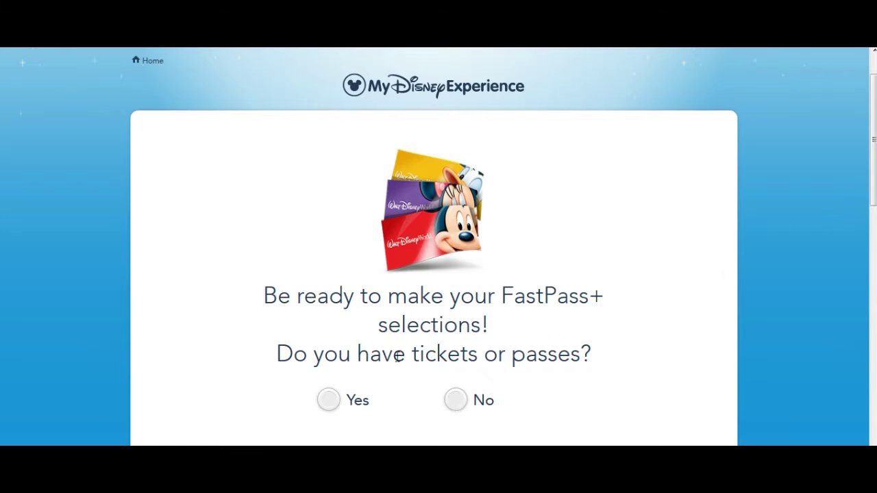
pyautogui.click(457, 400)
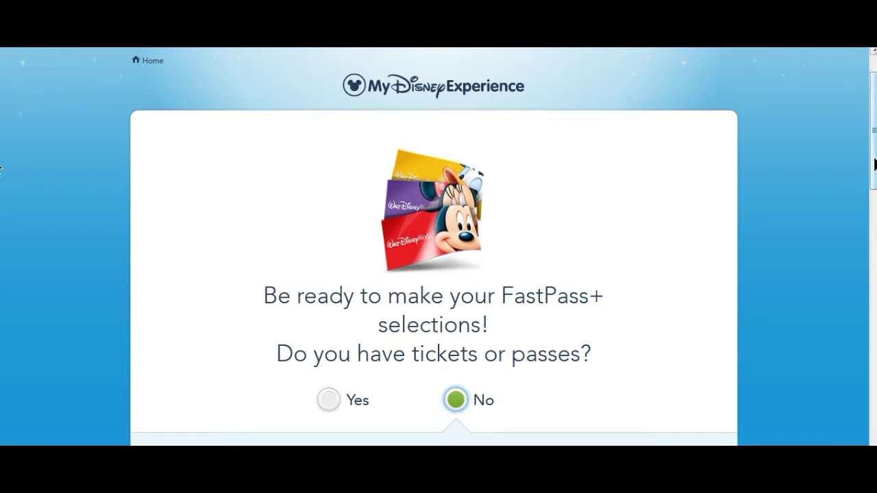
pyautogui.scroll(-4, 874, 165)
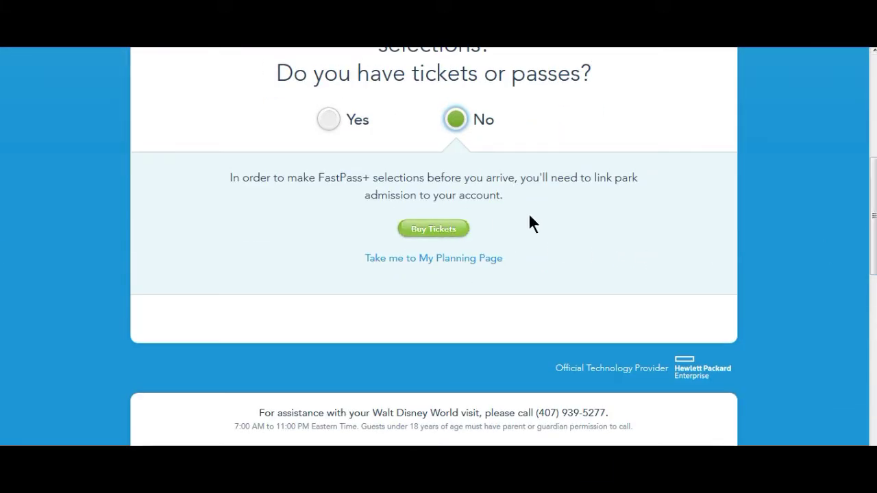
pyautogui.click(452, 259)
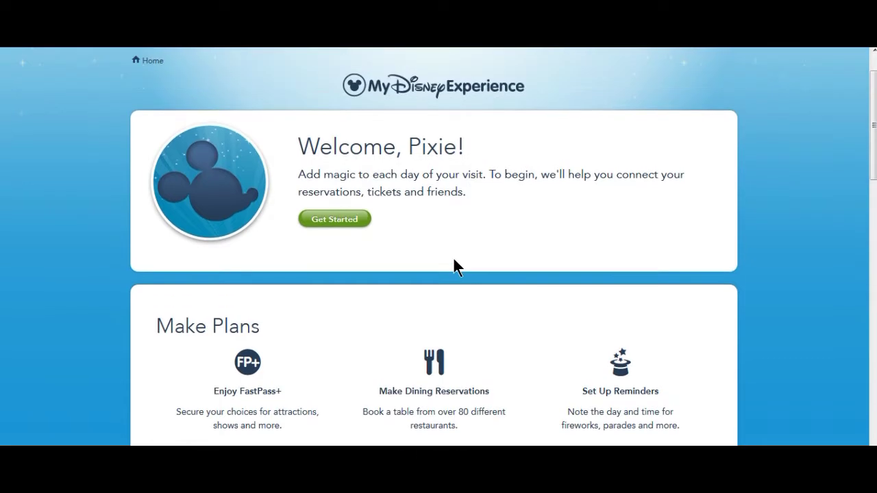
# - Choose My Profile from the My Disney Experience menu
pyautogui.click(341, 214)
pyautogui.moveTo(875, 138); pyautogui.dragTo(875, 71)
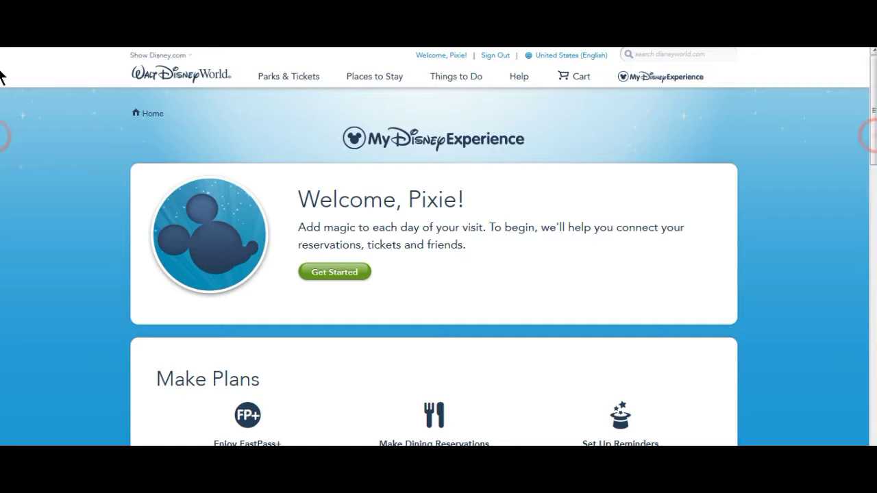
pyautogui.moveTo(681, 88)
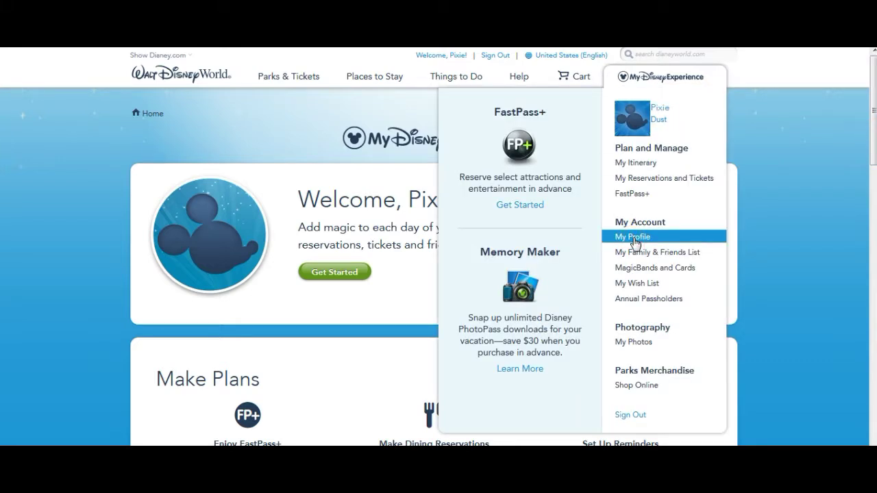
pyautogui.click(634, 239)
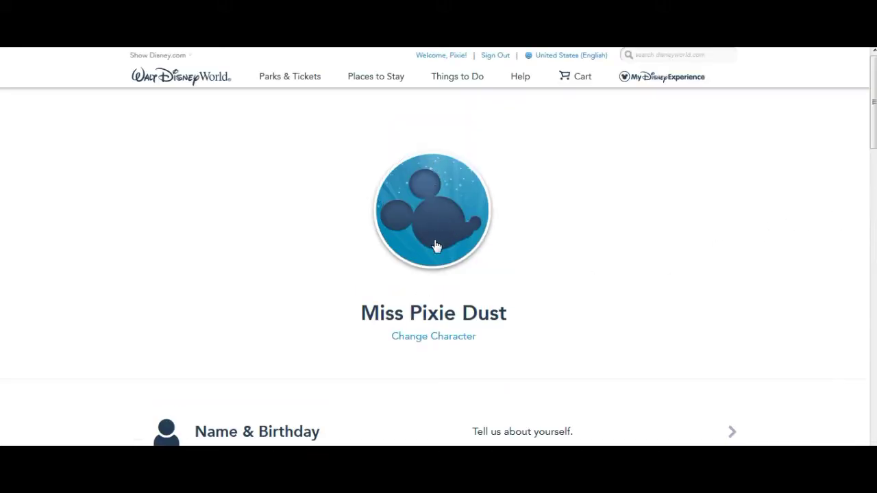
# - Replace the plain Mickey silhouette profile avatar with Tinker Bell and save the choice
pyautogui.click(445, 340)
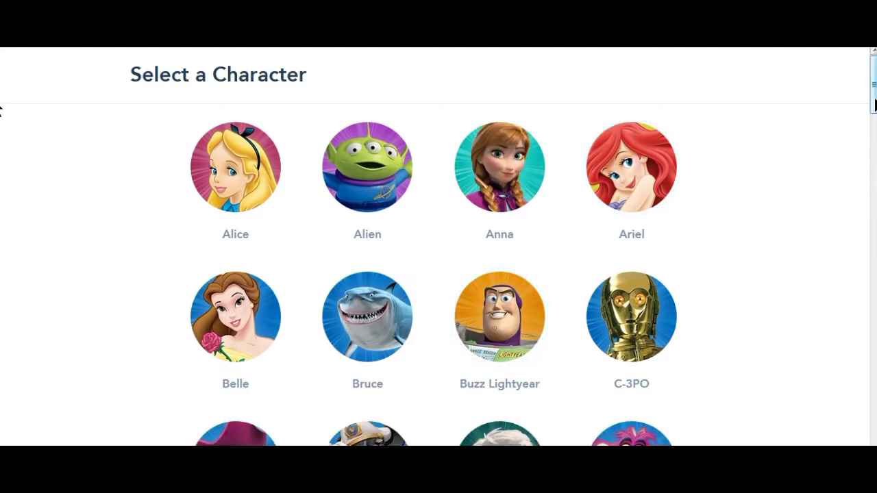
pyautogui.scroll(-3, 1, 110)
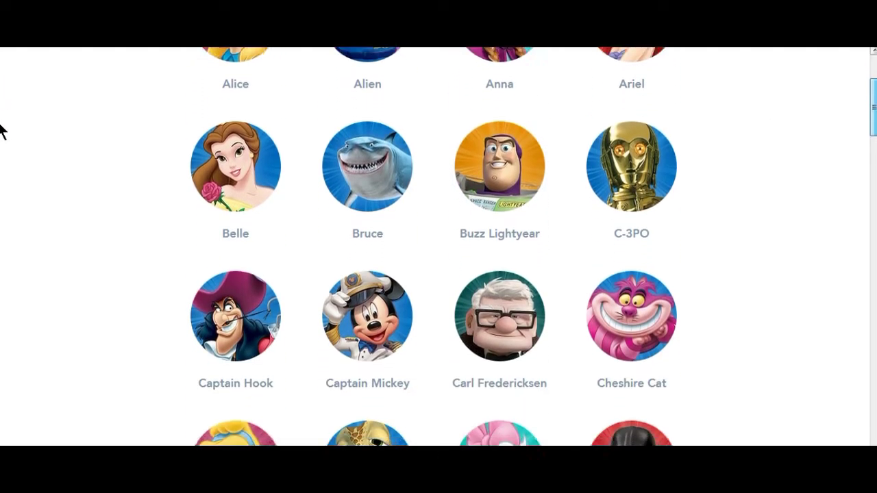
pyautogui.scroll(-6, 2, 137)
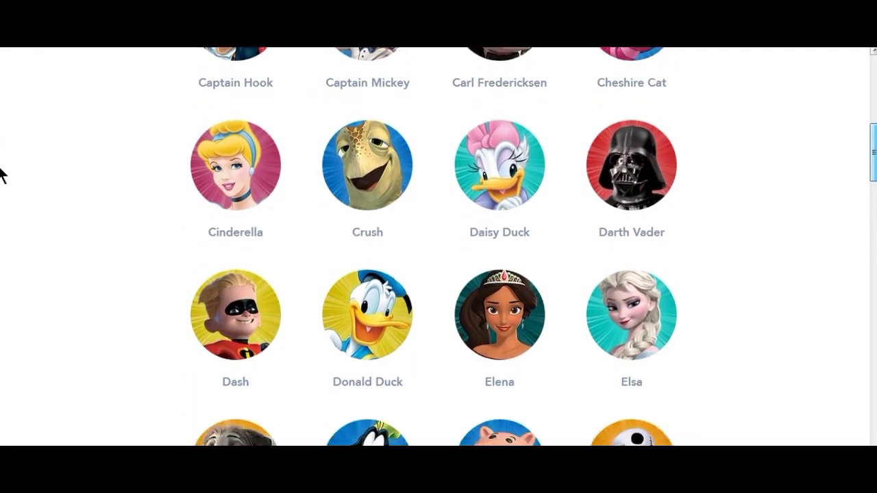
pyautogui.scroll(-5, 2, 199)
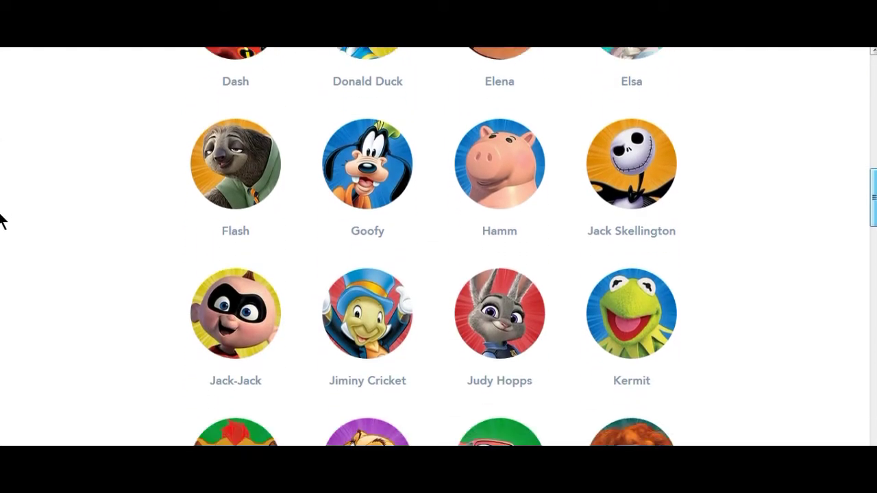
pyautogui.scroll(-5, 2, 247)
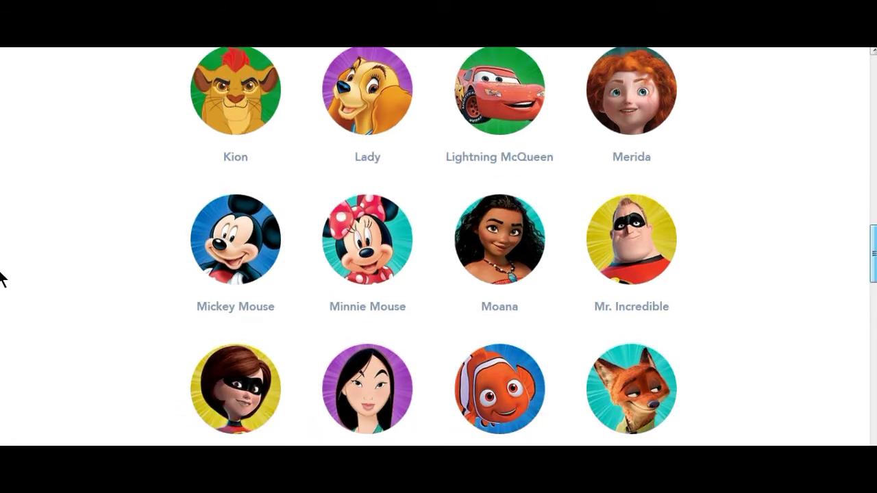
pyautogui.scroll(-4, 2, 296)
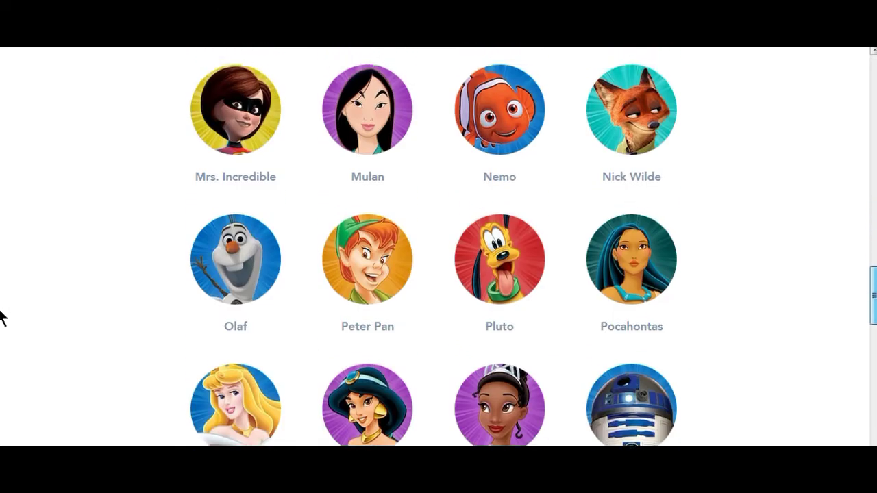
pyautogui.scroll(-5, 2, 340)
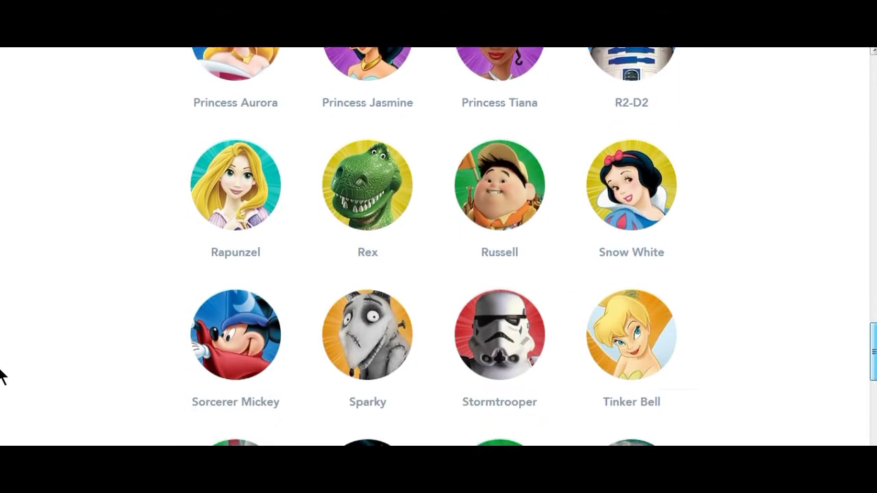
pyautogui.scroll(-2, 2, 404)
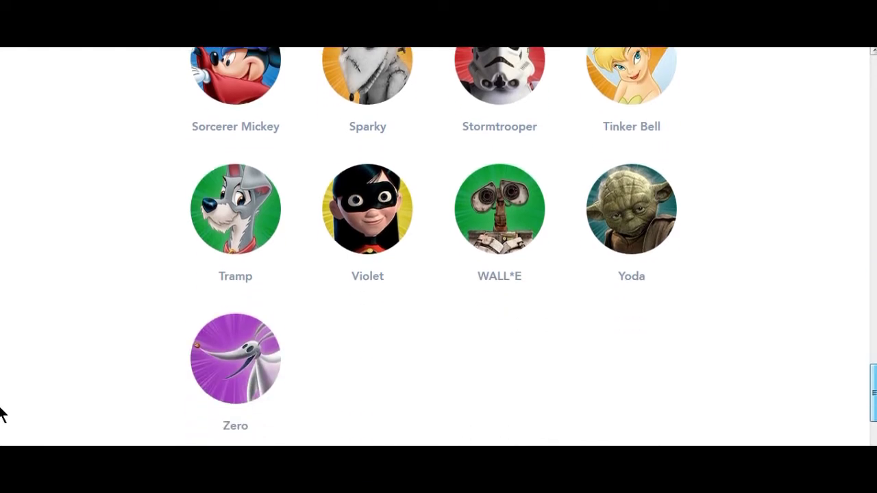
pyautogui.scroll(1, 2, 398)
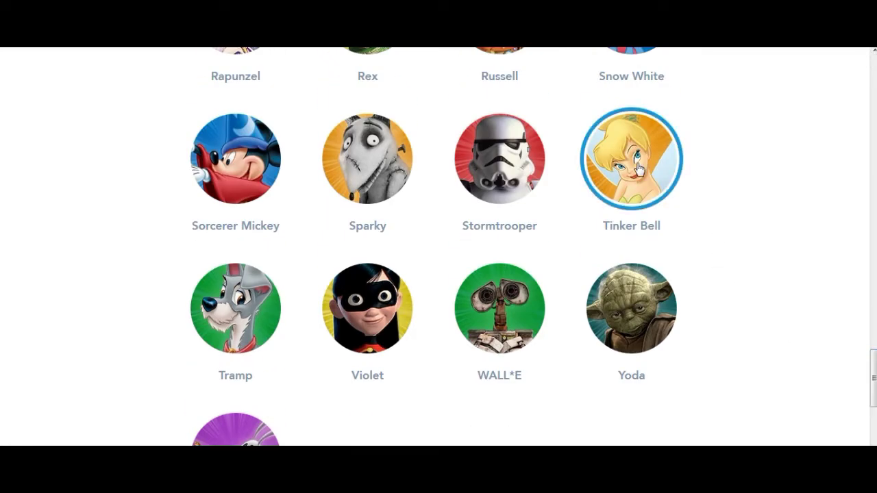
pyautogui.click(637, 162)
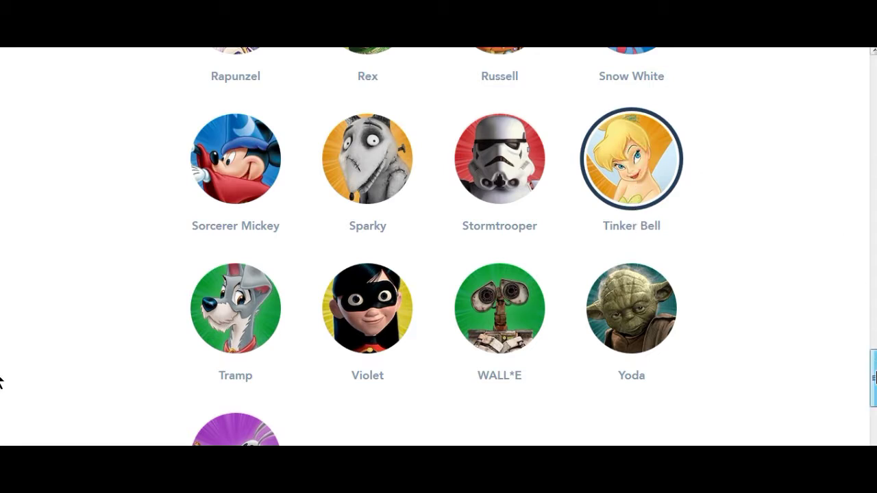
pyautogui.scroll(-3, 834, 404)
pyautogui.click(680, 433)
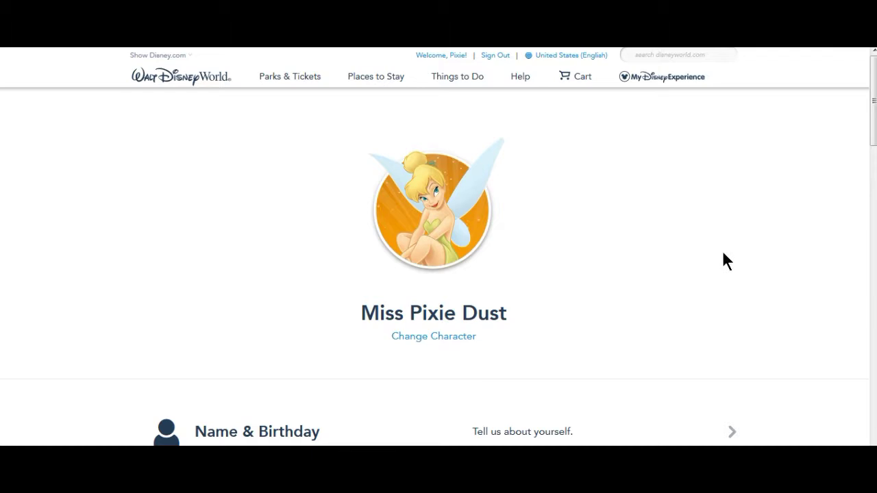
pyautogui.moveTo(874, 130); pyautogui.dragTo(876, 130)
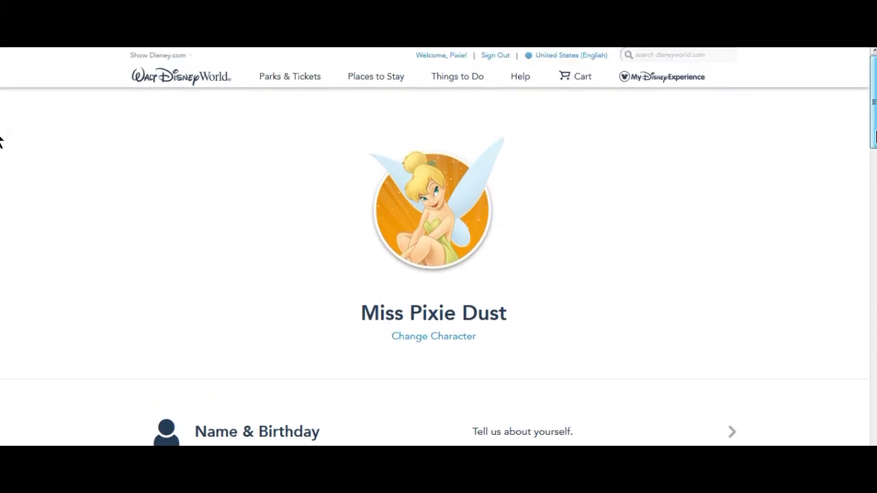
pyautogui.scroll(-4, 0, 142)
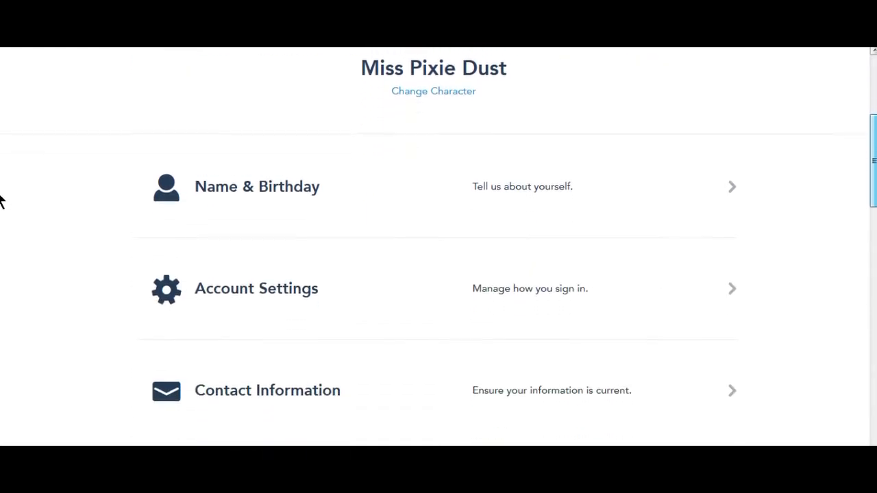
pyautogui.scroll(-1, 3, 205)
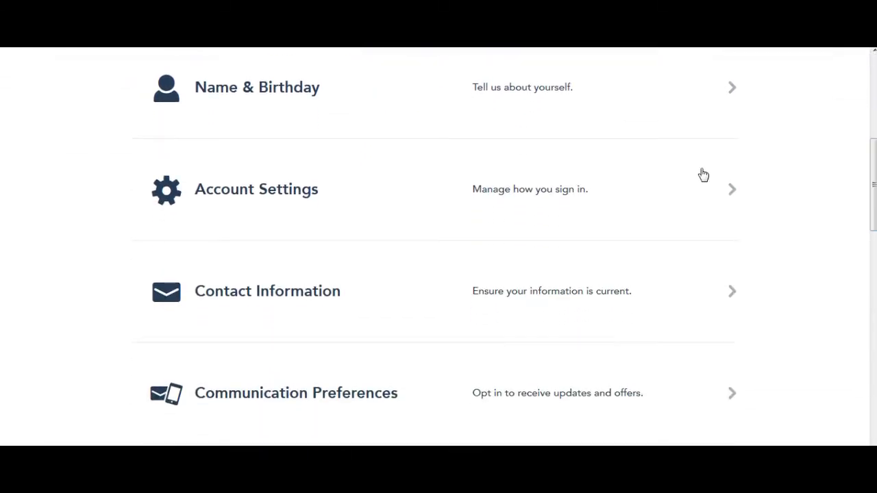
pyautogui.click(517, 95)
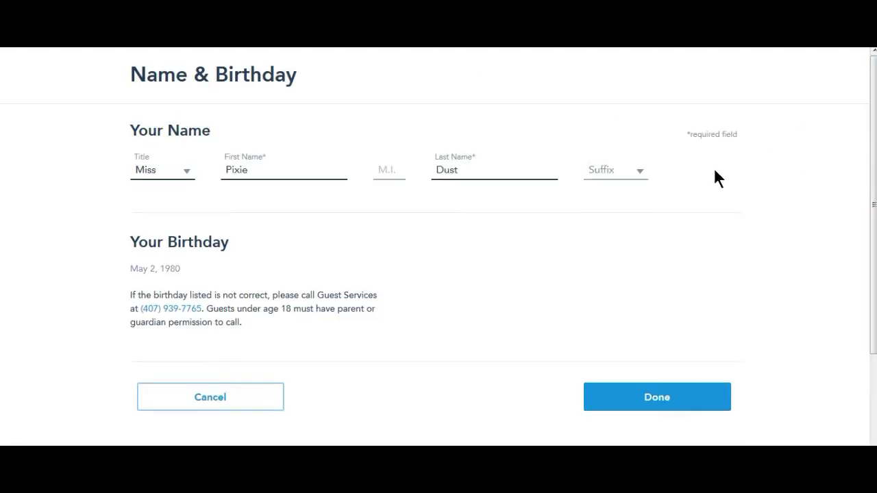
pyautogui.click(654, 403)
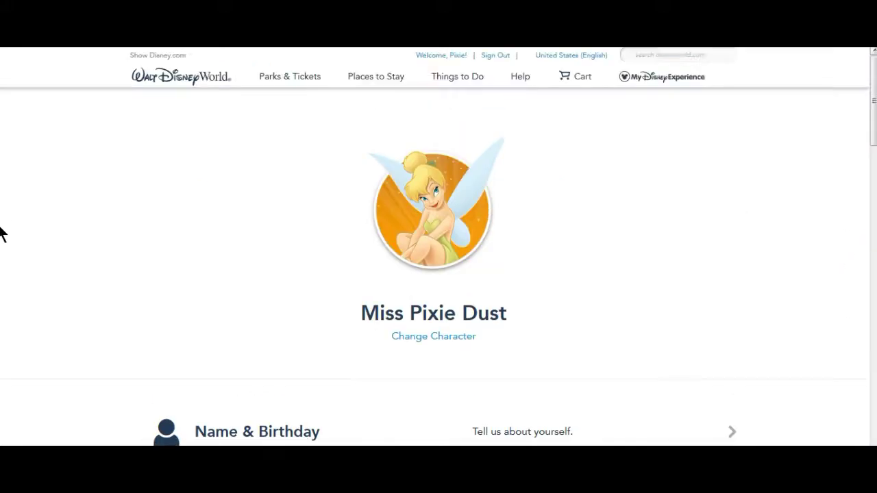
# - In payment method settings, add a Disney Visa® Card for dining reservations with its billing address
pyautogui.scroll(-10, 1, 233)
pyautogui.scroll(-1, 1, 271)
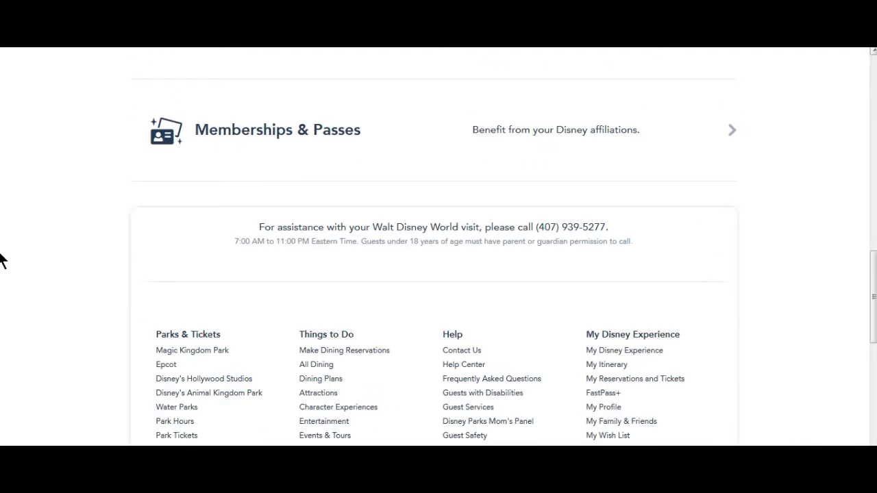
pyautogui.moveTo(874, 269); pyautogui.dragTo(873, 220)
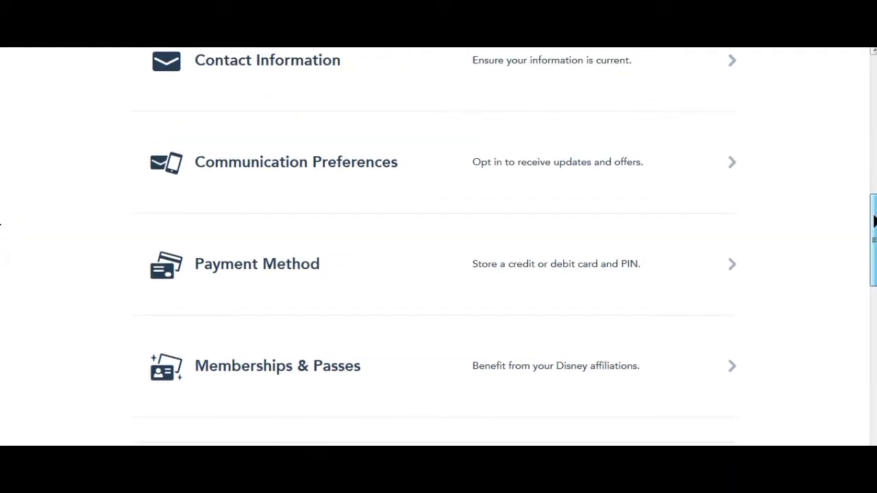
pyautogui.click(582, 267)
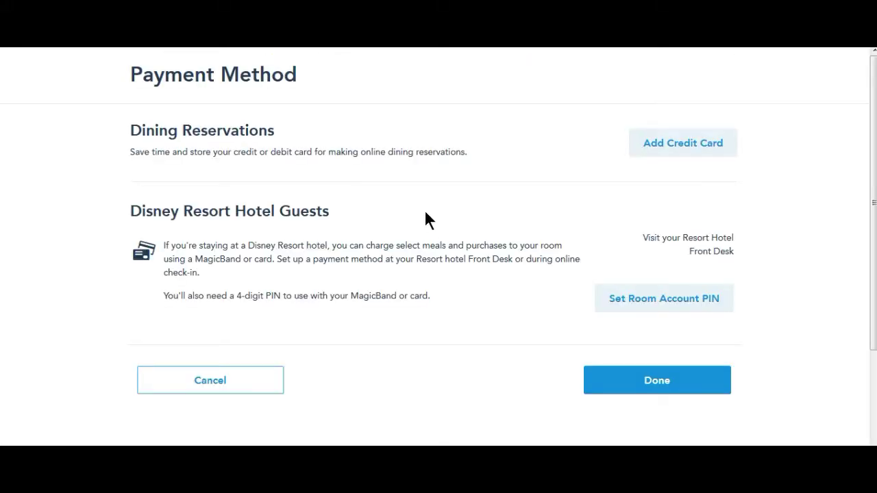
pyautogui.click(683, 147)
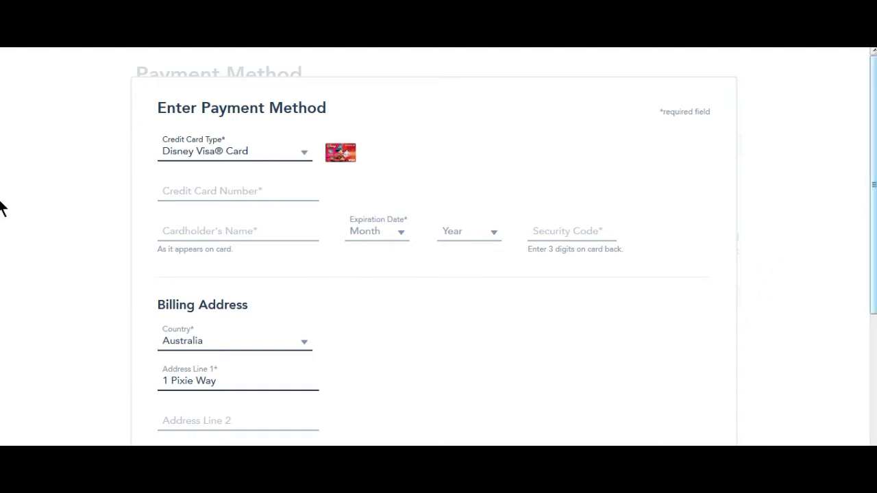
pyautogui.scroll(-2, 1, 319)
pyautogui.scroll(-1, 2, 364)
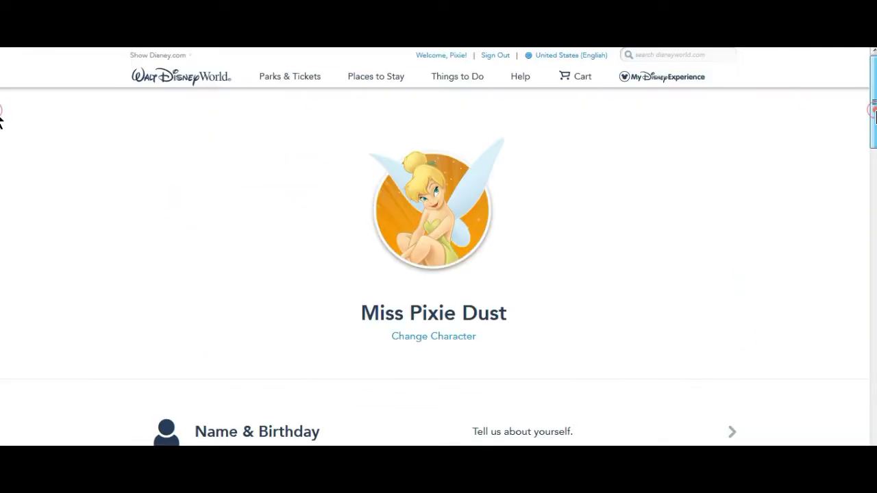
# - Open the FastPass+ information page under My Disney Experience and scroll through it
pyautogui.scroll(-4, 1, 137)
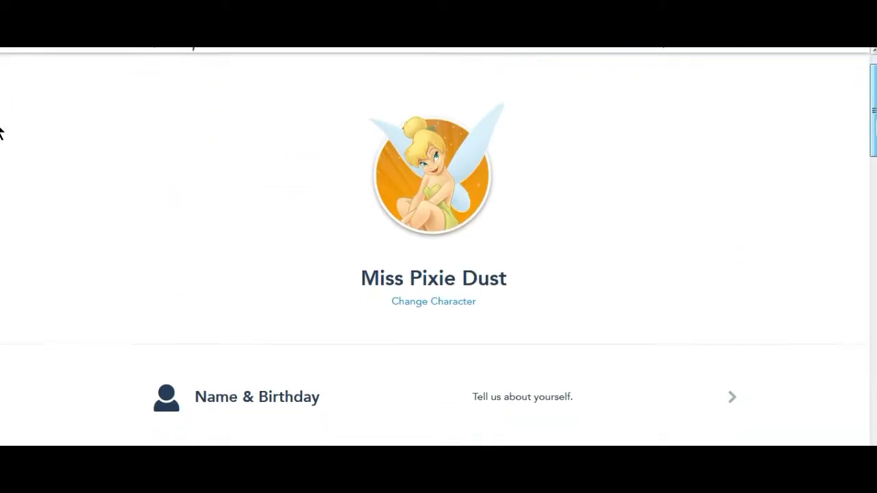
pyautogui.scroll(-4, 1, 161)
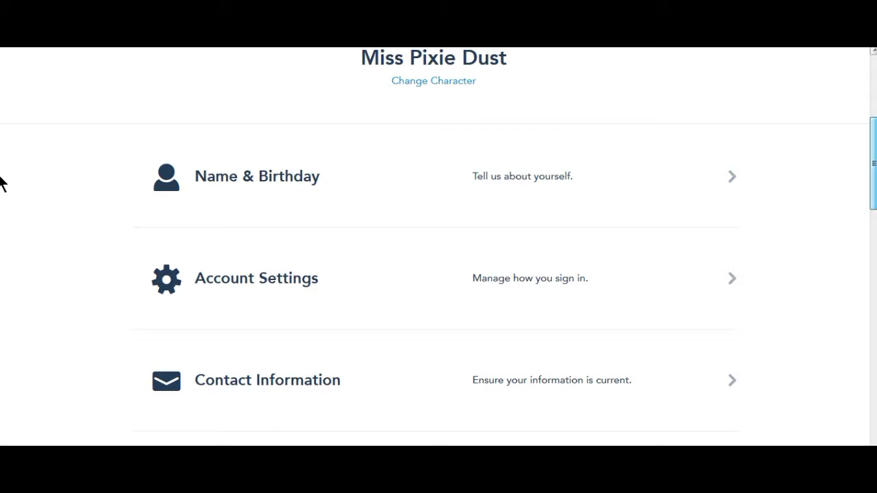
pyautogui.scroll(-3, 2, 223)
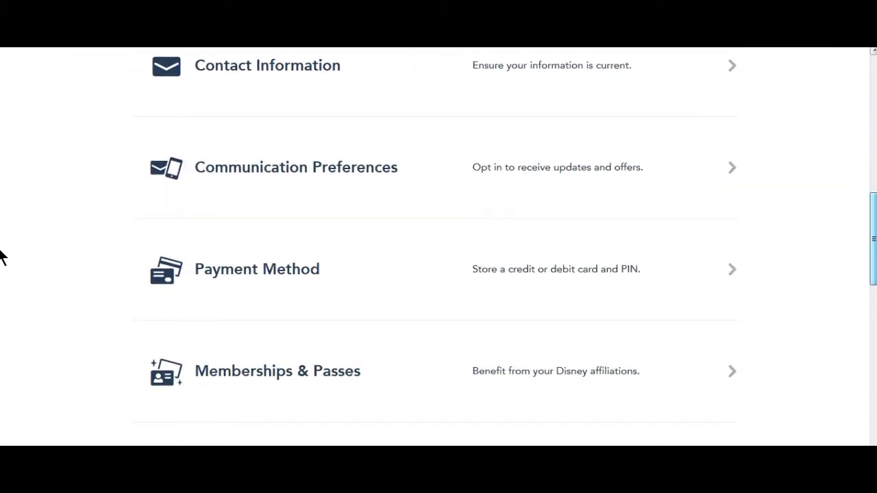
pyautogui.scroll(10, 1, 265)
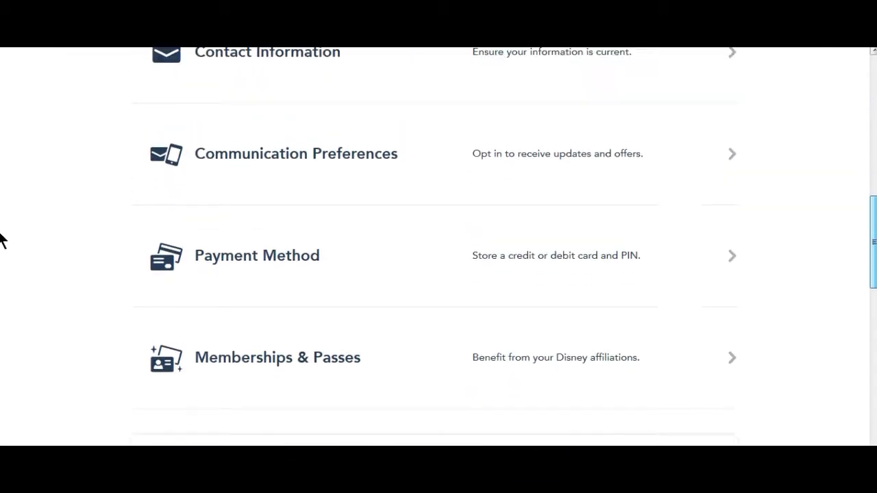
pyautogui.moveTo(679, 79)
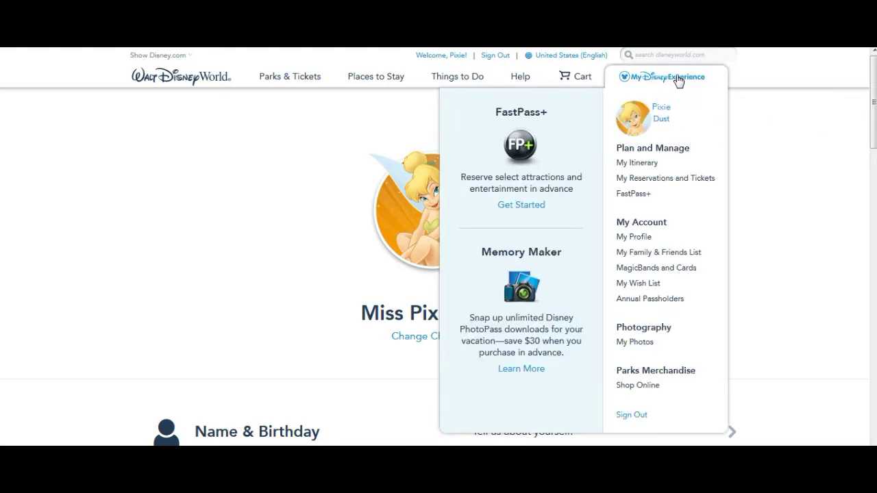
pyautogui.click(633, 194)
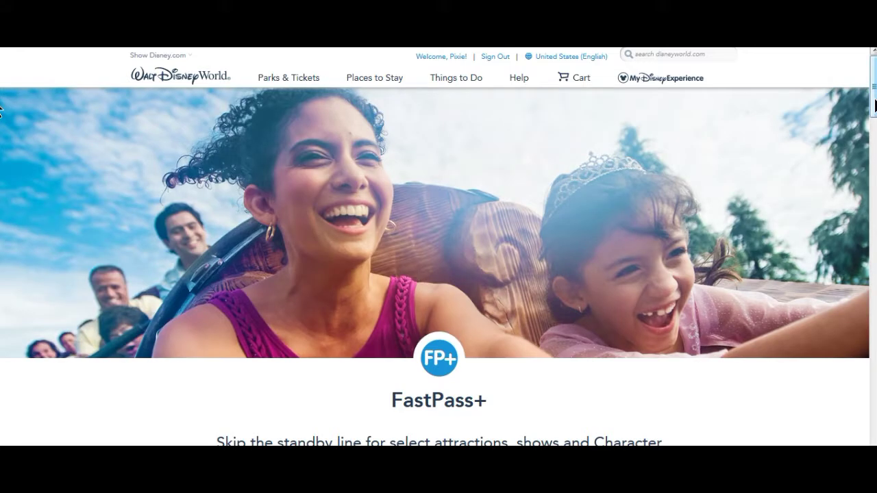
pyautogui.scroll(-4, 1, 134)
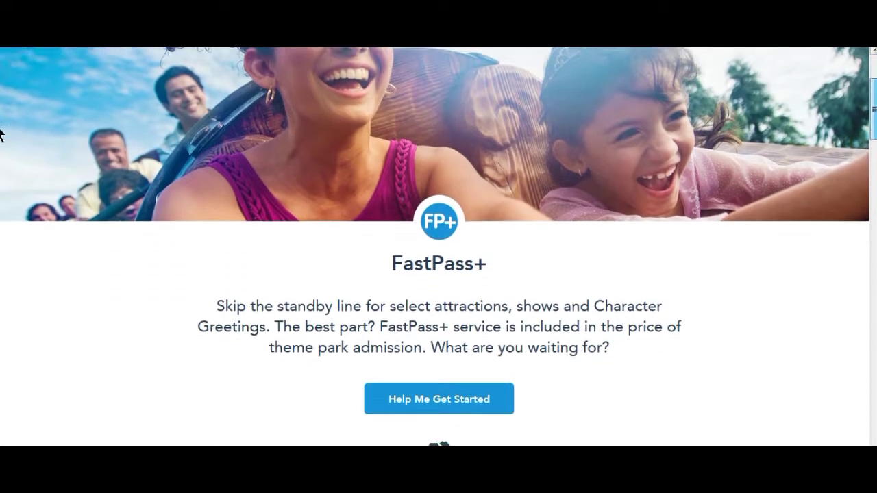
pyautogui.scroll(-2, 2, 155)
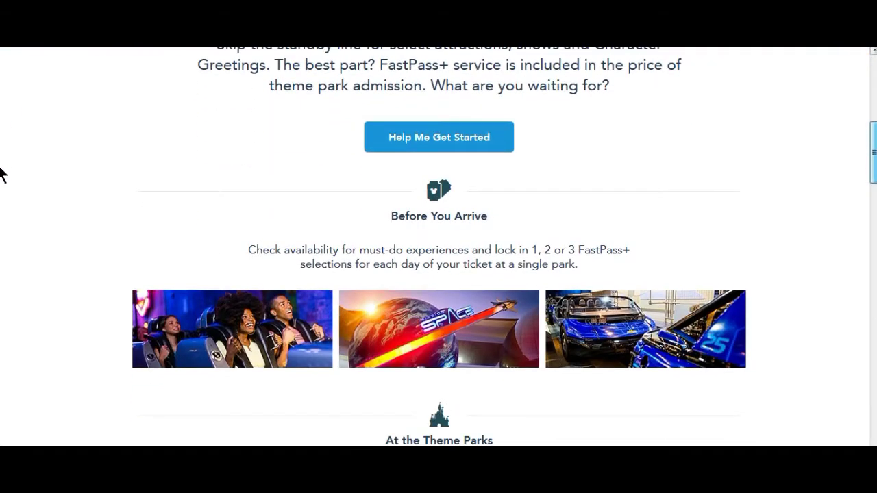
pyautogui.scroll(5, 1, 175)
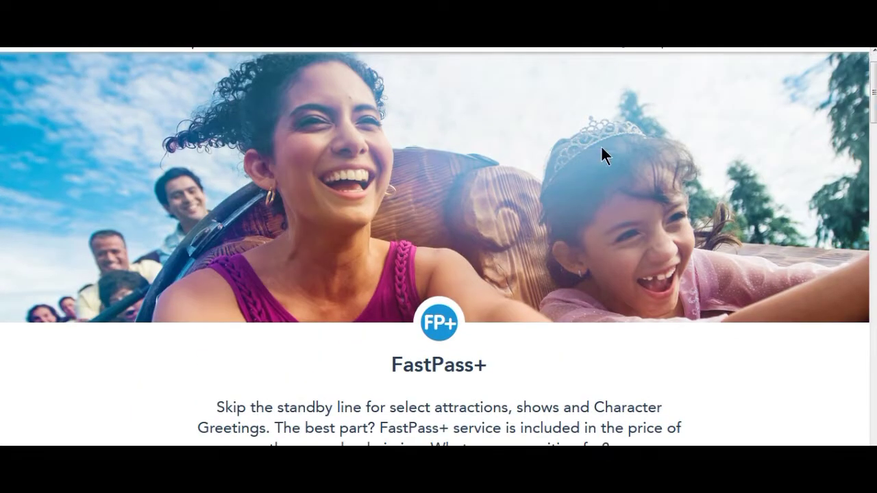
pyautogui.scroll(1, 875, 89)
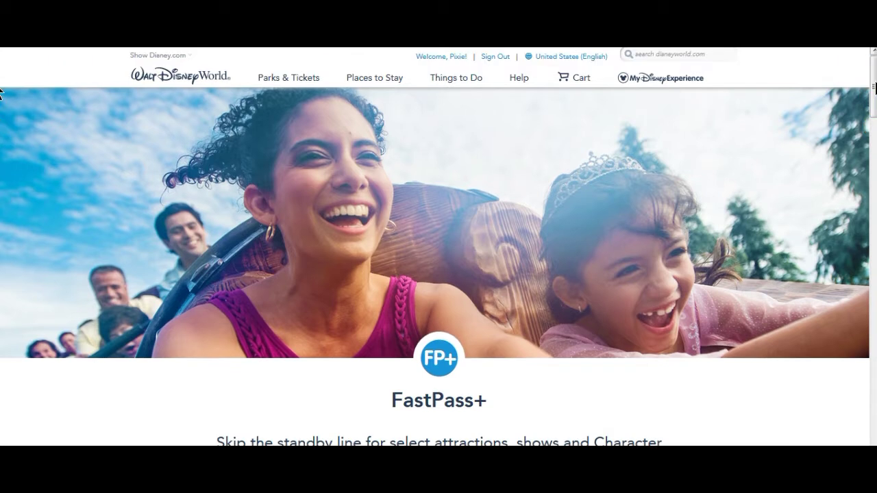
pyautogui.moveTo(663, 87)
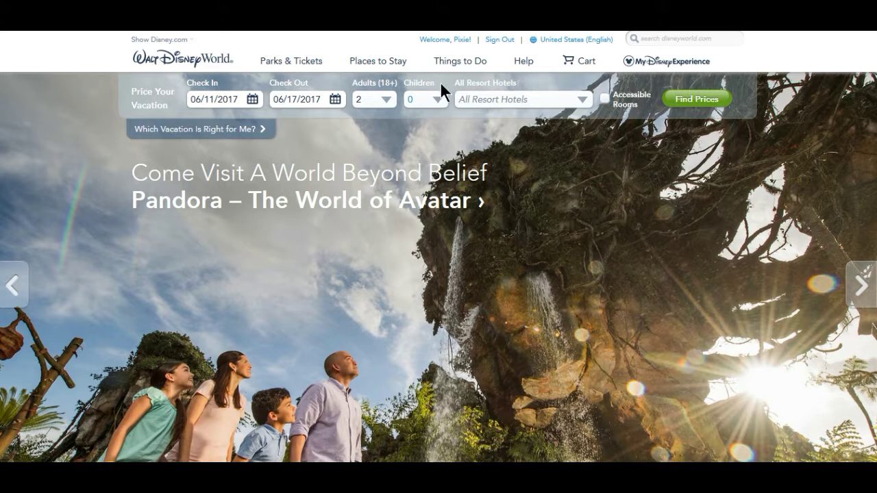
# - Go to All Dining under Things to Do to list all 368 restaurants
pyautogui.moveTo(462, 71)
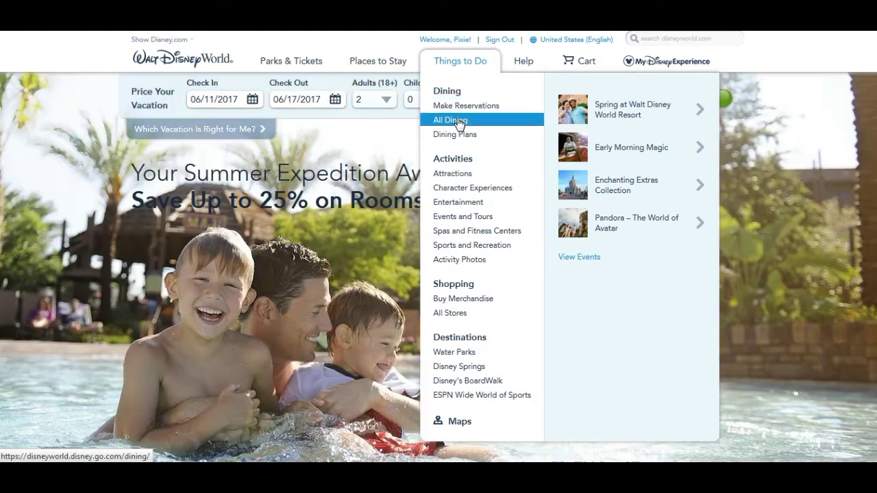
pyautogui.click(459, 121)
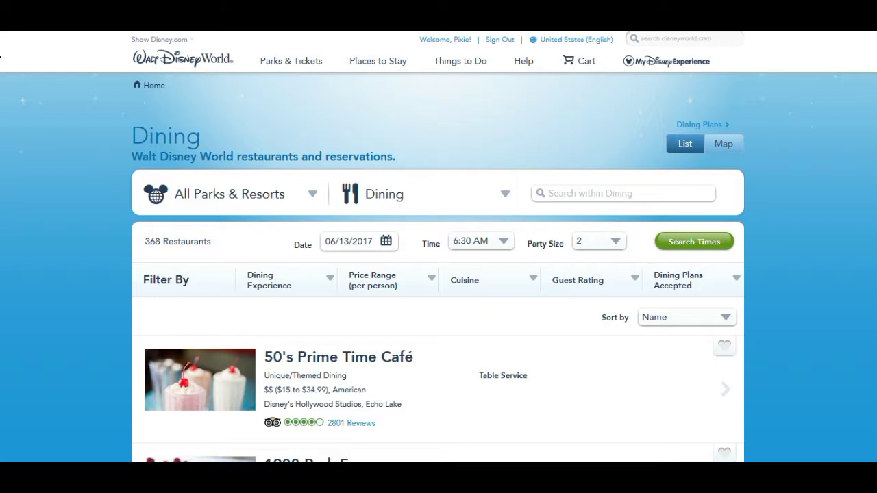
pyautogui.scroll(-20, 1, 56)
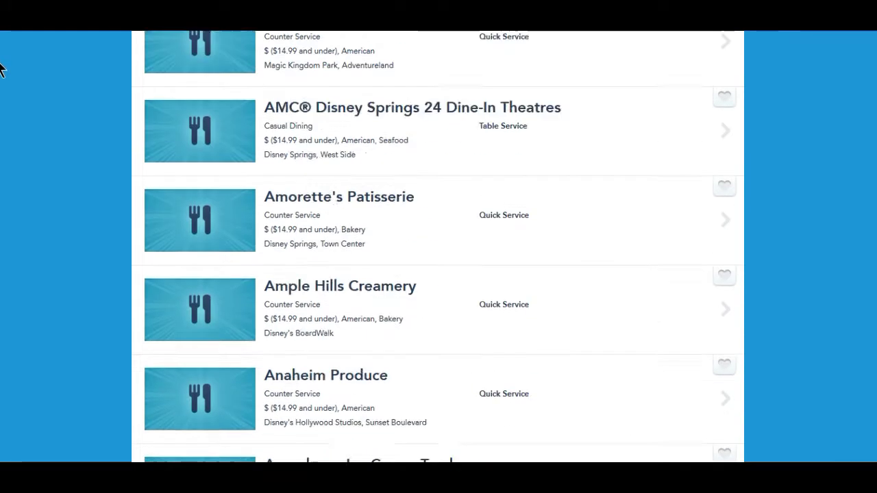
pyautogui.scroll(20, 1, 69)
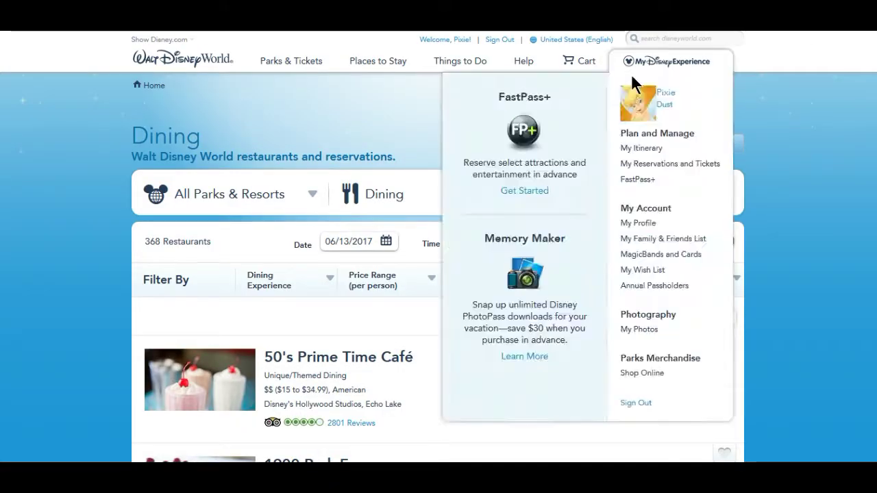
pyautogui.click(313, 194)
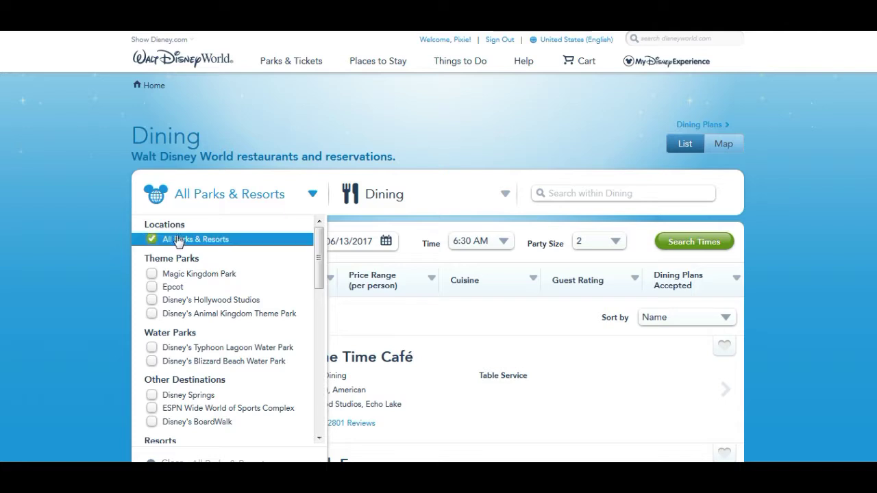
pyautogui.moveTo(318, 253); pyautogui.dragTo(313, 307)
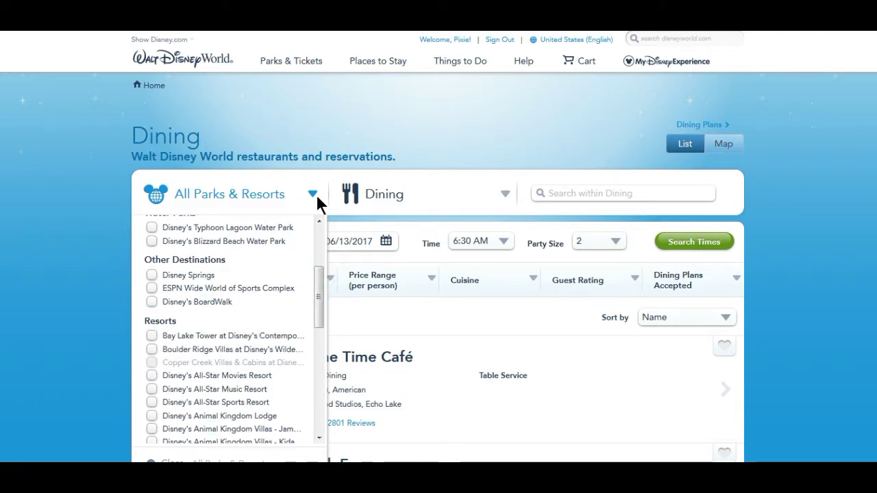
pyautogui.click(314, 130)
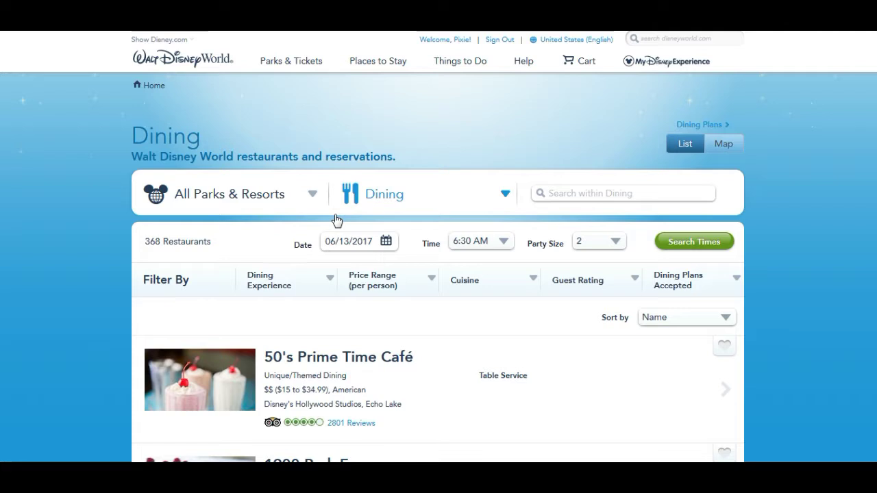
# - Review the Dining Experience and Cuisine filters, then set the party size to 1
pyautogui.click(327, 283)
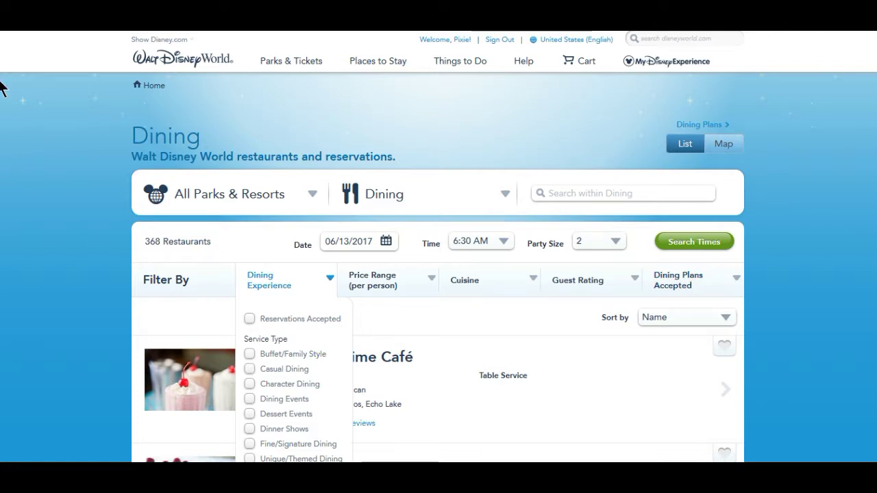
pyautogui.scroll(-3, 1, 55)
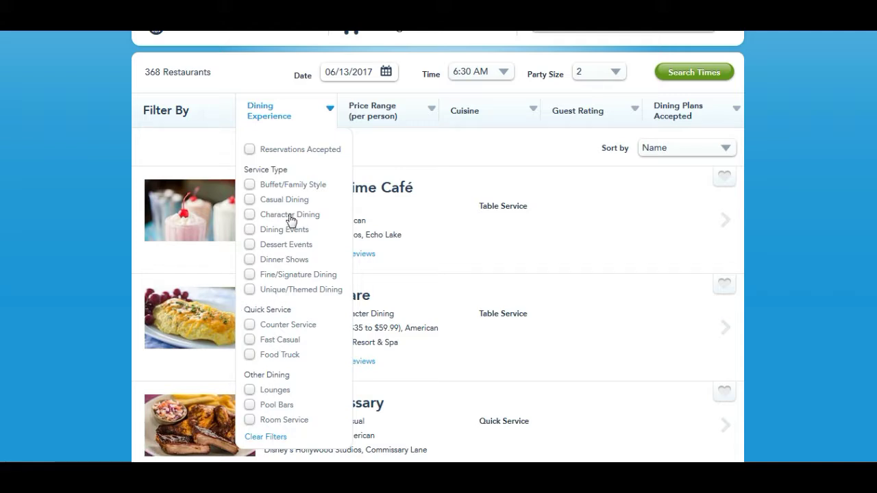
pyautogui.click(534, 111)
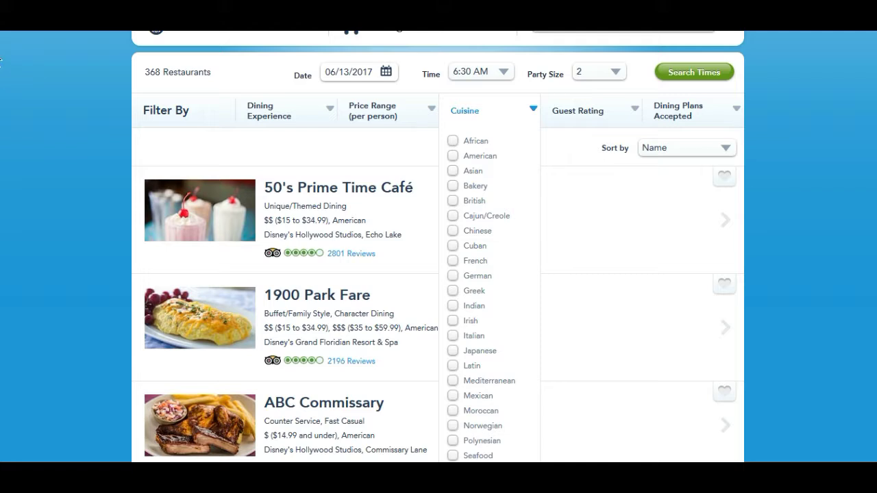
pyautogui.scroll(3, 1, 60)
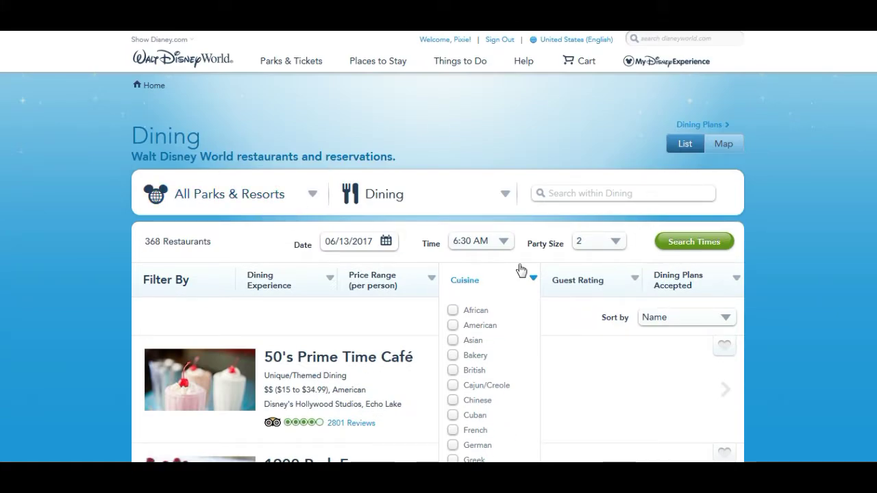
pyautogui.click(617, 244)
pyautogui.click(618, 263)
pyautogui.click(583, 259)
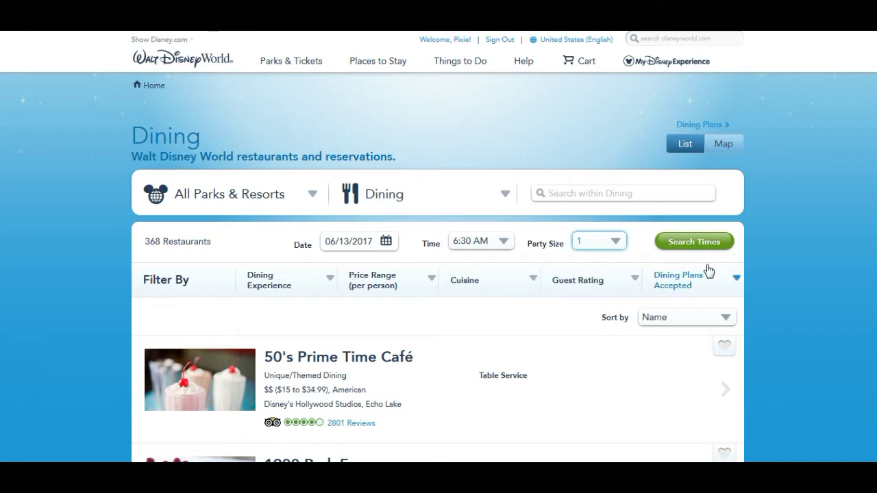
# - Search available dining times for 06/16/2017 at 7:30 AM
pyautogui.click(386, 243)
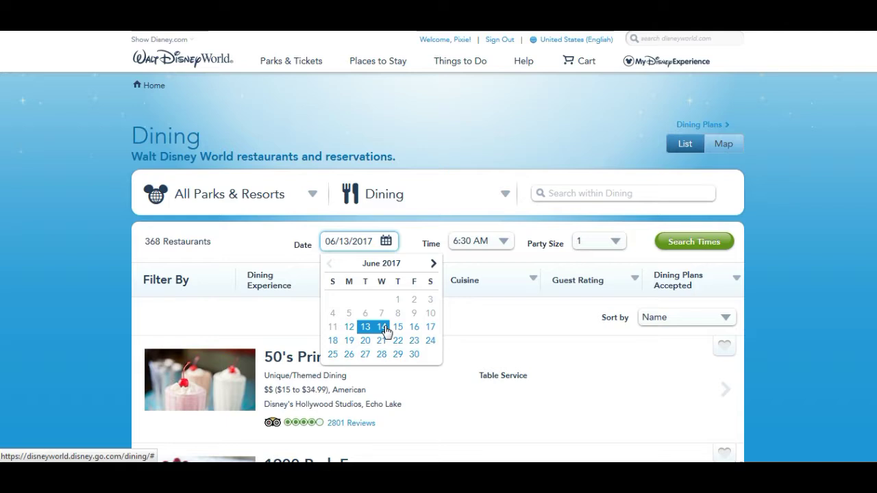
pyautogui.click(414, 329)
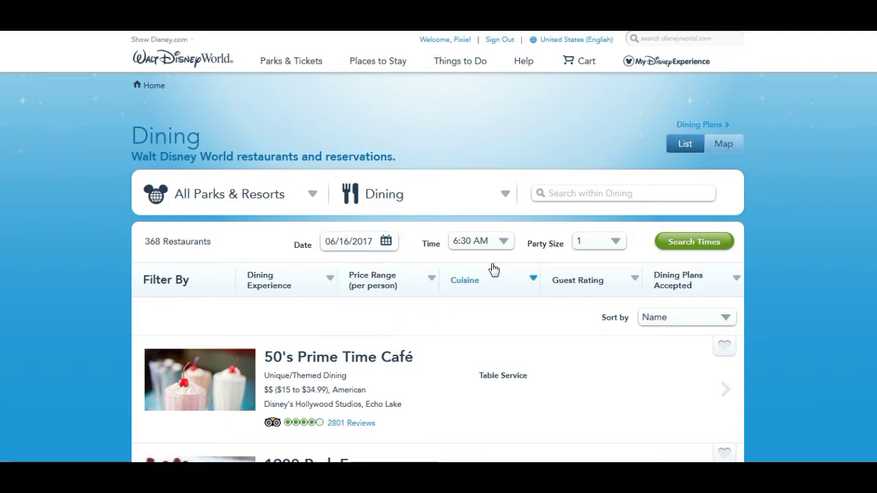
pyautogui.click(502, 242)
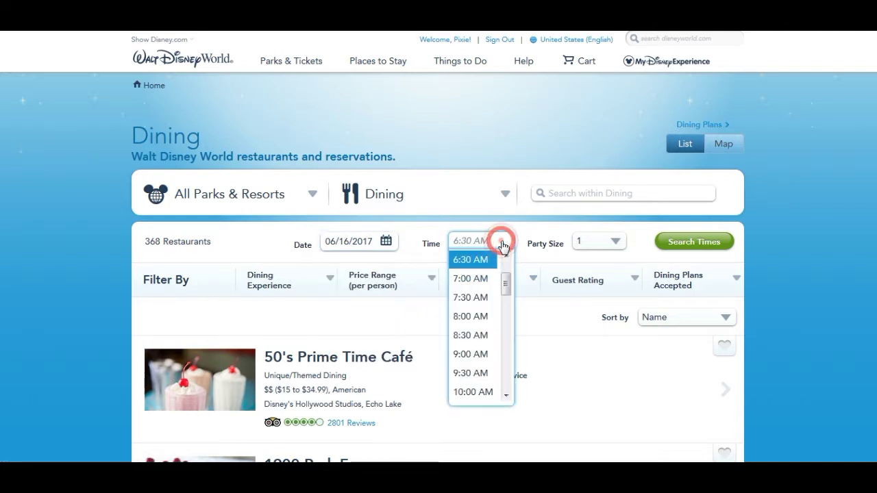
pyautogui.click(478, 298)
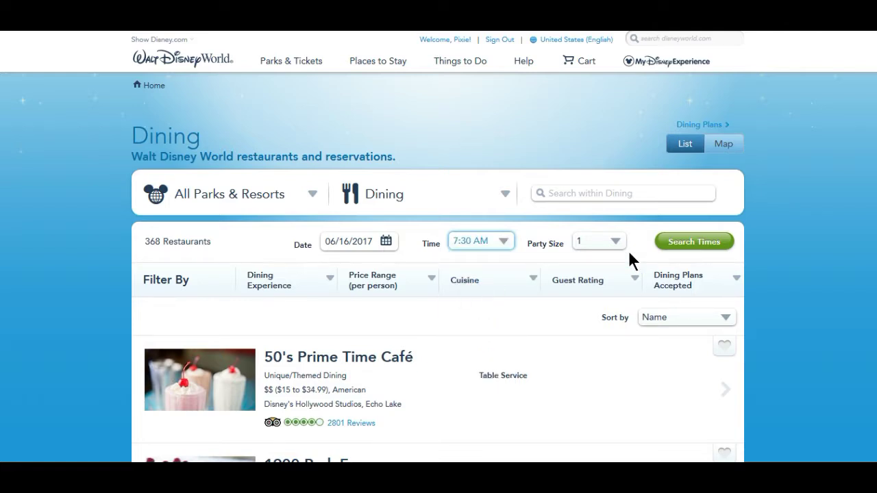
pyautogui.click(689, 240)
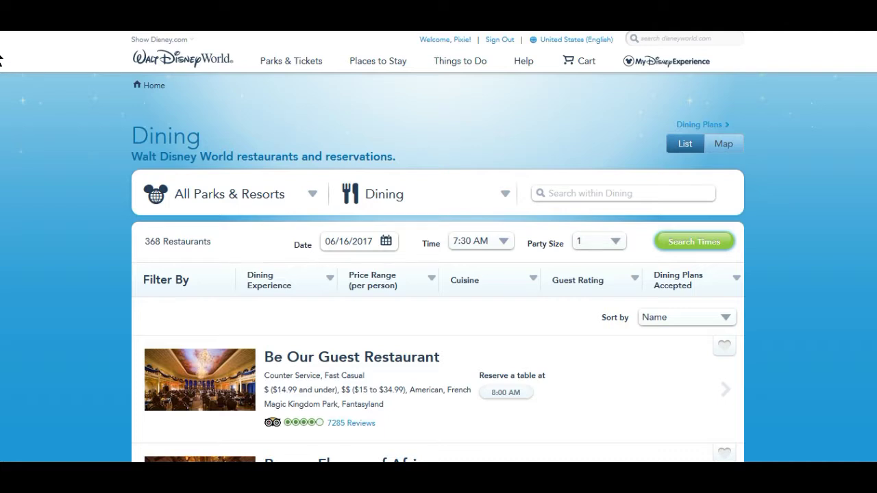
pyautogui.scroll(-3, 0, 61)
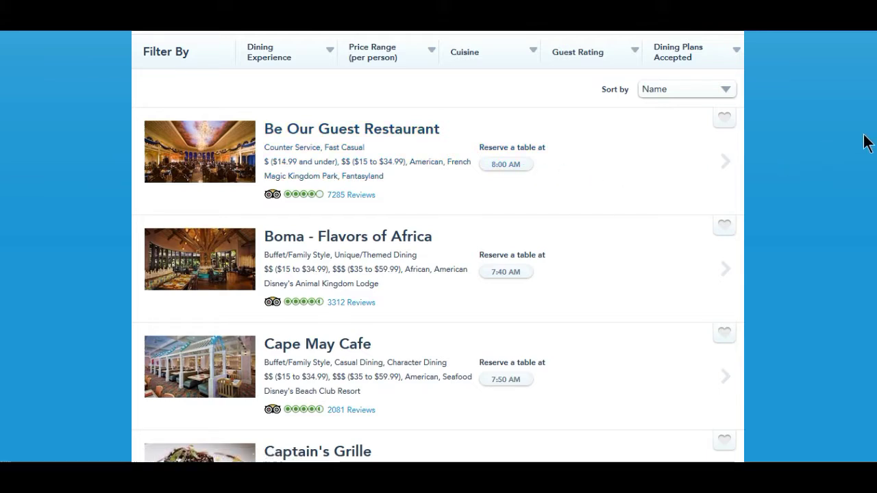
pyautogui.scroll(-3, 1, 62)
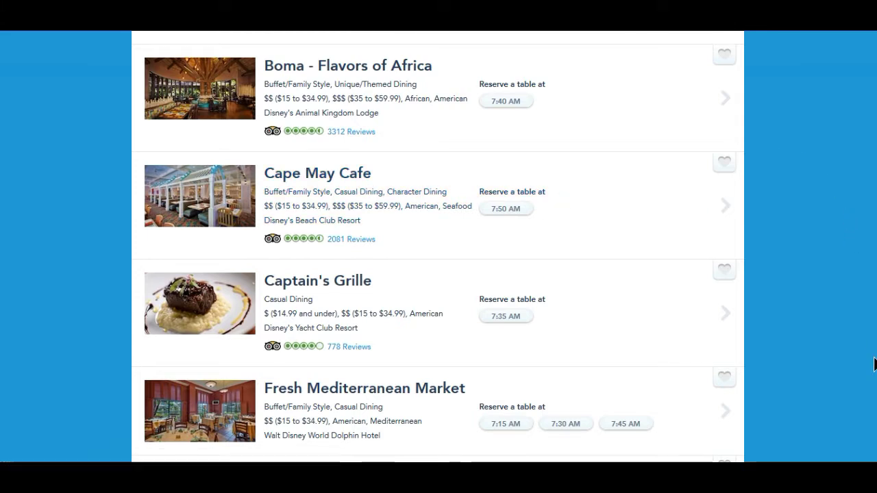
pyautogui.scroll(-10, 1, 65)
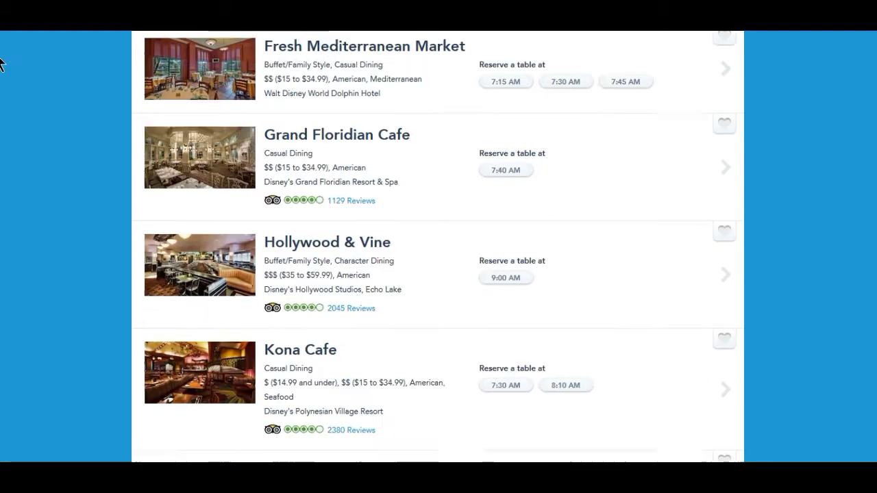
pyautogui.scroll(-15, 1, 68)
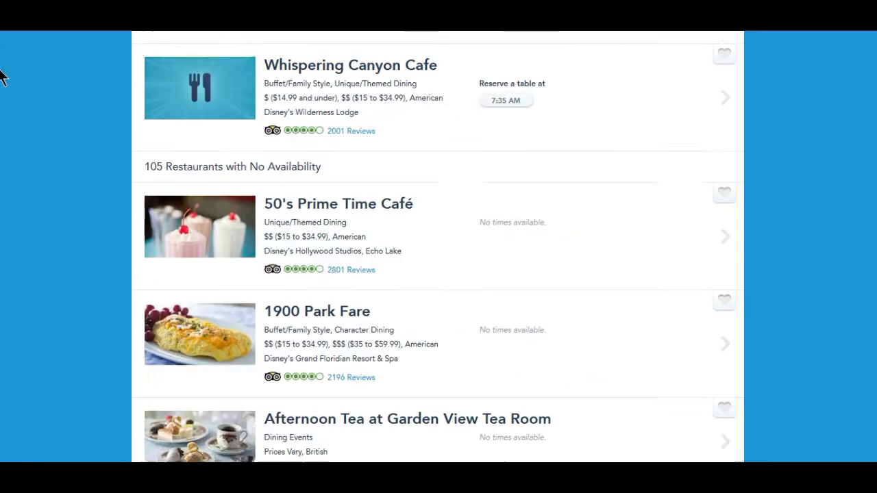
pyautogui.scroll(20, 3, 68)
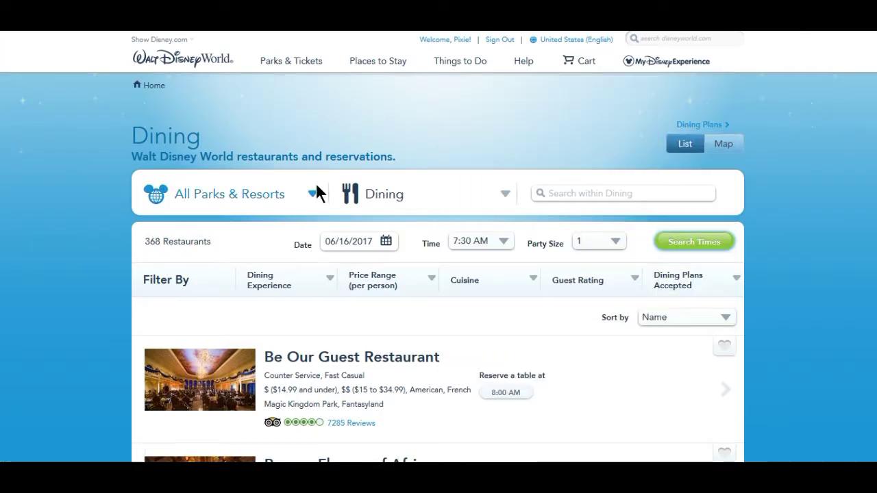
# - Limit the dining search to Magic Kingdom Park and search times, showing 37 restaurants
pyautogui.click(312, 194)
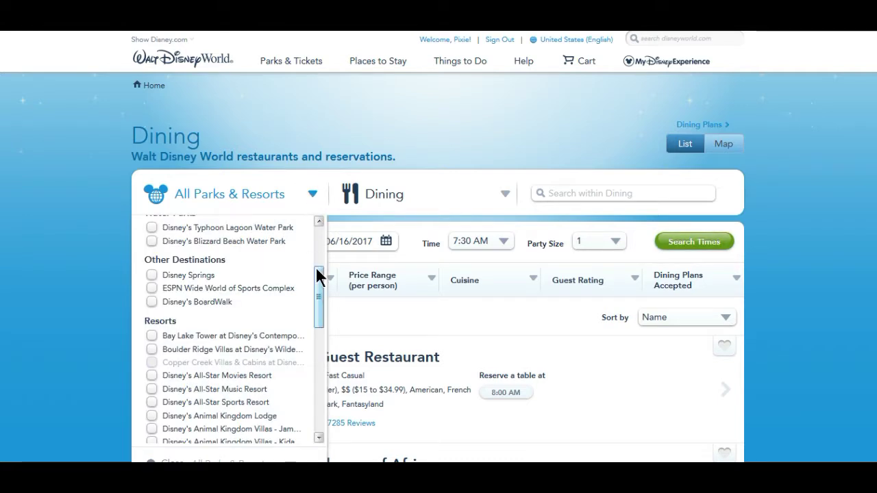
pyautogui.moveTo(319, 281); pyautogui.dragTo(320, 253)
pyautogui.click(151, 269)
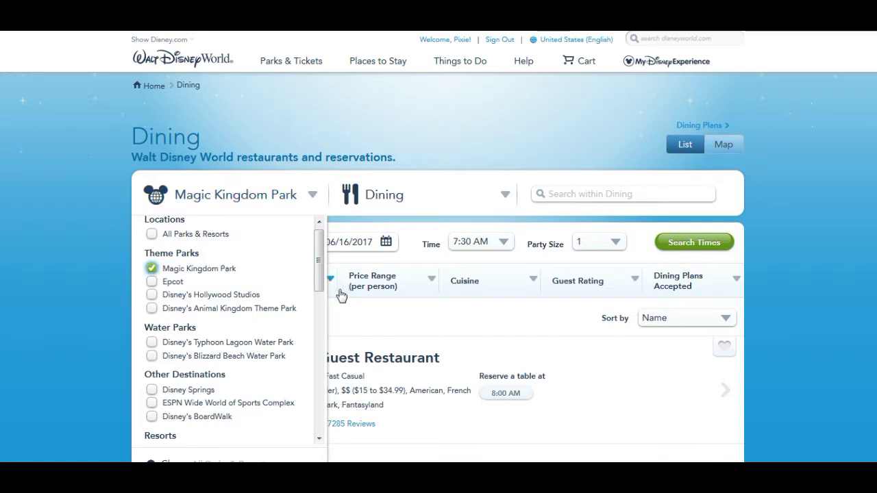
pyautogui.click(466, 122)
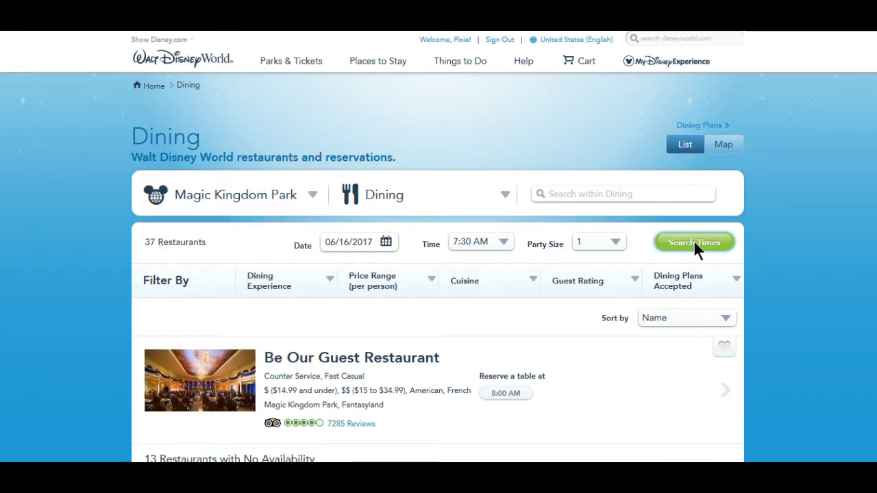
pyautogui.click(694, 241)
pyautogui.scroll(-5, 1, 89)
pyautogui.scroll(3, 2, 94)
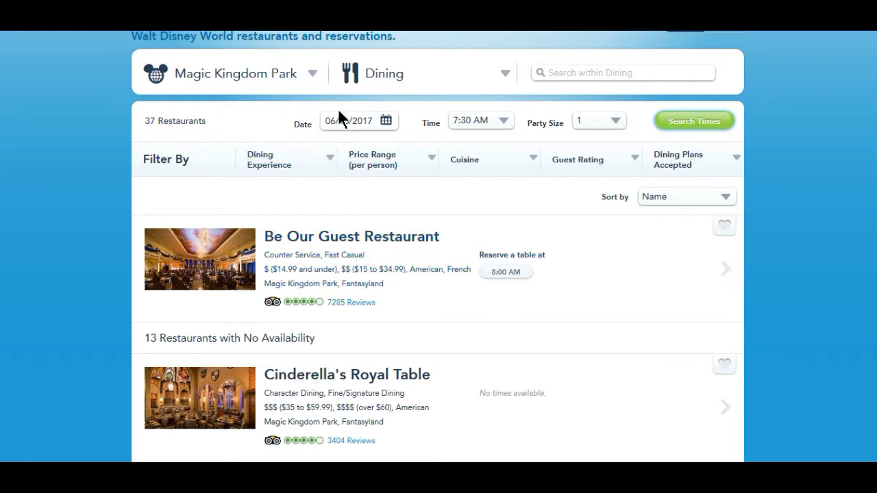
pyautogui.scroll(2, 1, 68)
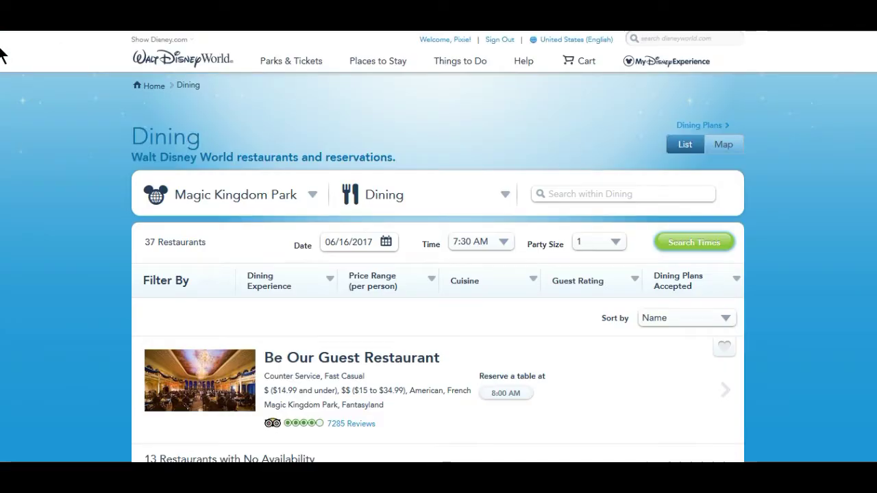
# - Reload the All Dining page listing 368 restaurants and start a search within dining
pyautogui.moveTo(466, 67)
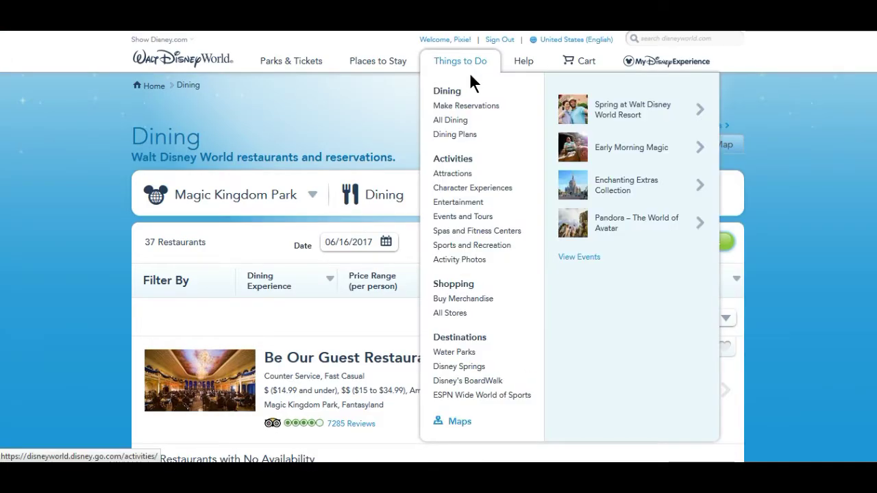
pyautogui.click(457, 120)
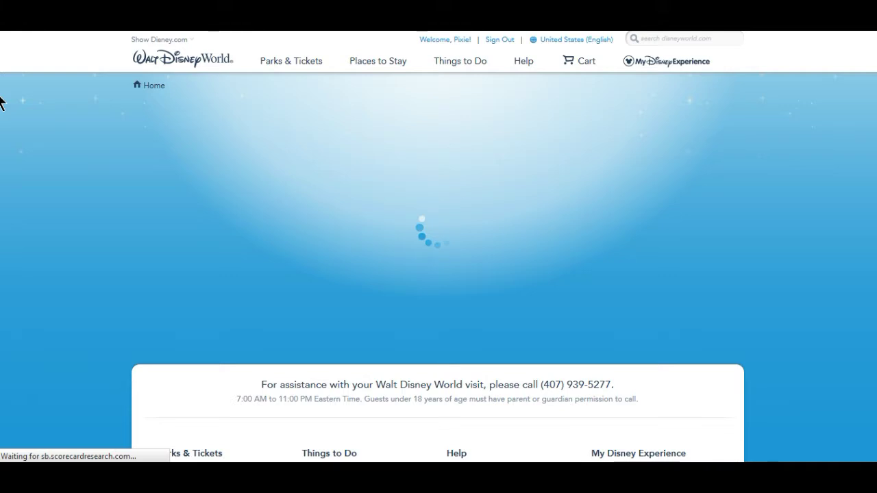
pyautogui.scroll(-6, 0, 100)
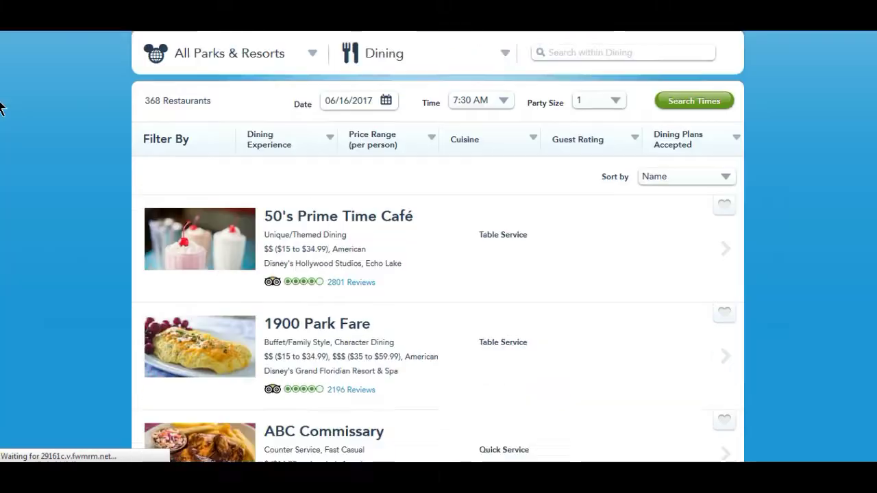
pyautogui.scroll(6, 1, 61)
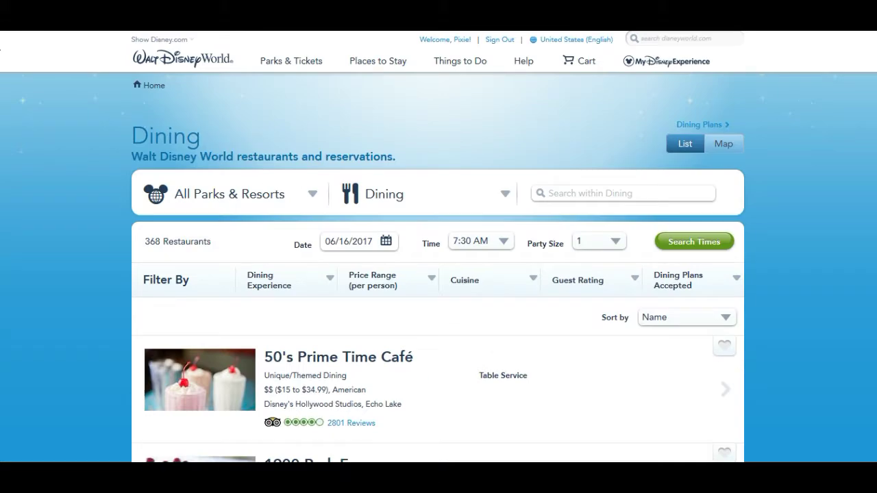
pyautogui.click(560, 194)
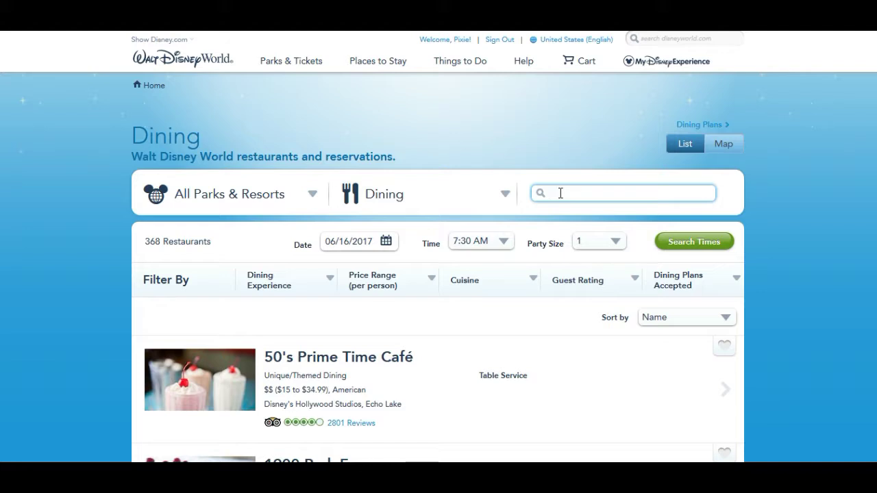
# - Search dining for 'chef', pick chef mickey's, and open the Chef Mickey's restaurant page
pyautogui.write('chef')
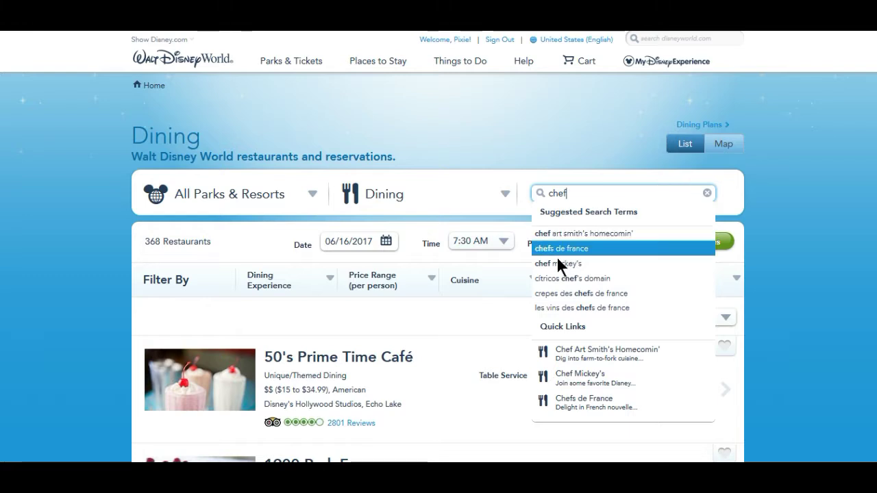
pyautogui.click(557, 261)
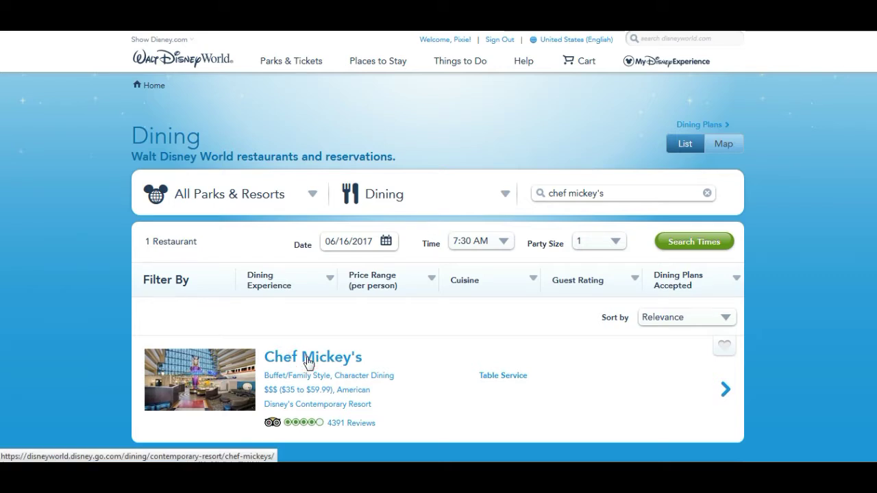
pyautogui.click(307, 362)
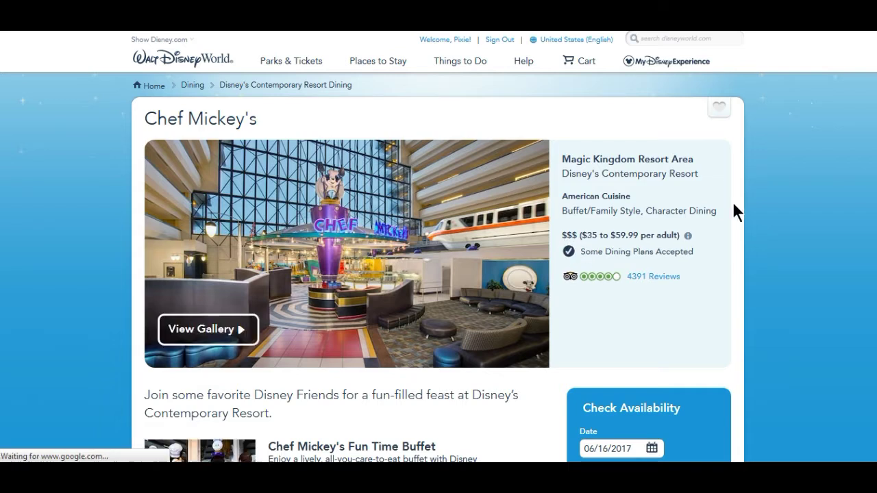
# - Expand and read the full Fun Time Buffet description on Chef Mickey's page
pyautogui.scroll(-2, 1, 157)
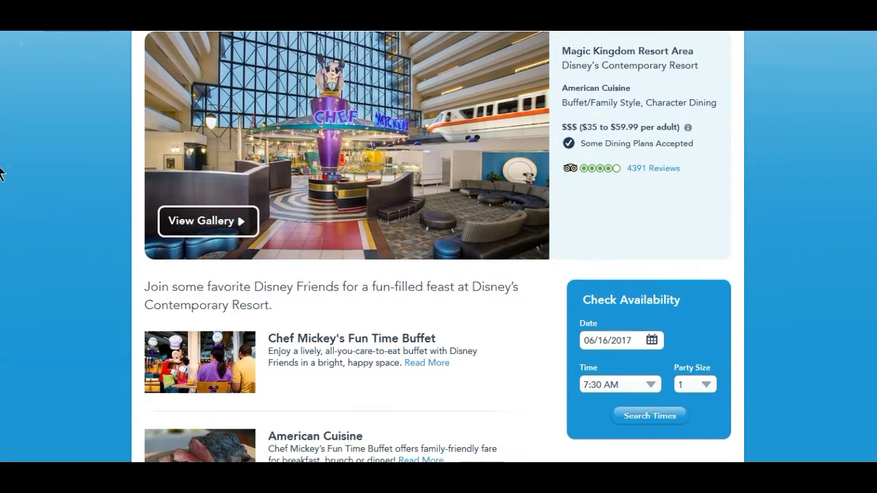
pyautogui.scroll(-2, 2, 173)
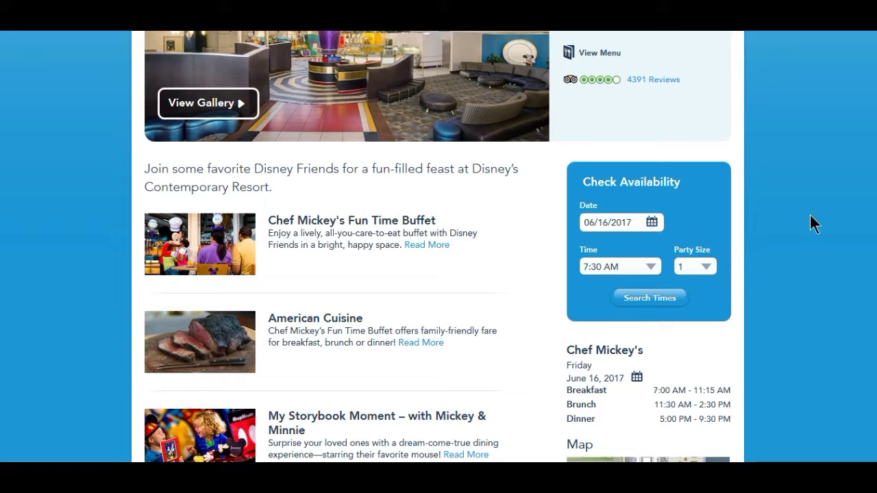
pyautogui.scroll(2, 809, 198)
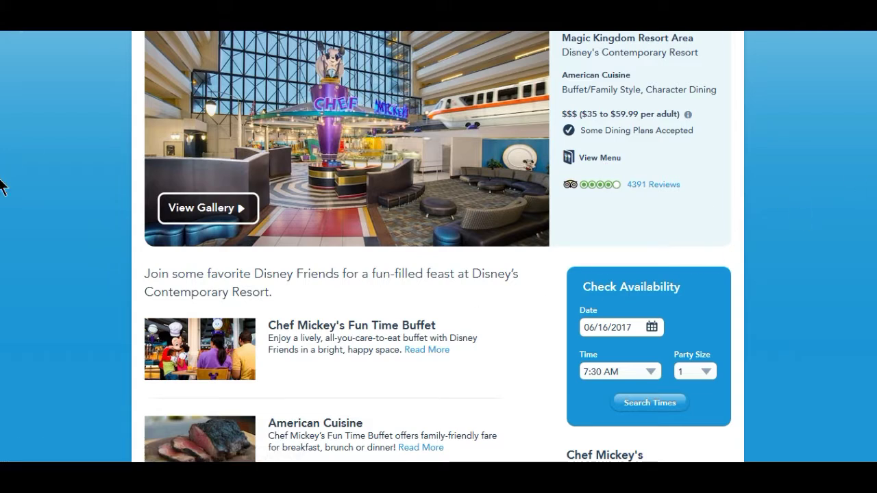
pyautogui.scroll(-1, 2, 183)
pyautogui.click(422, 296)
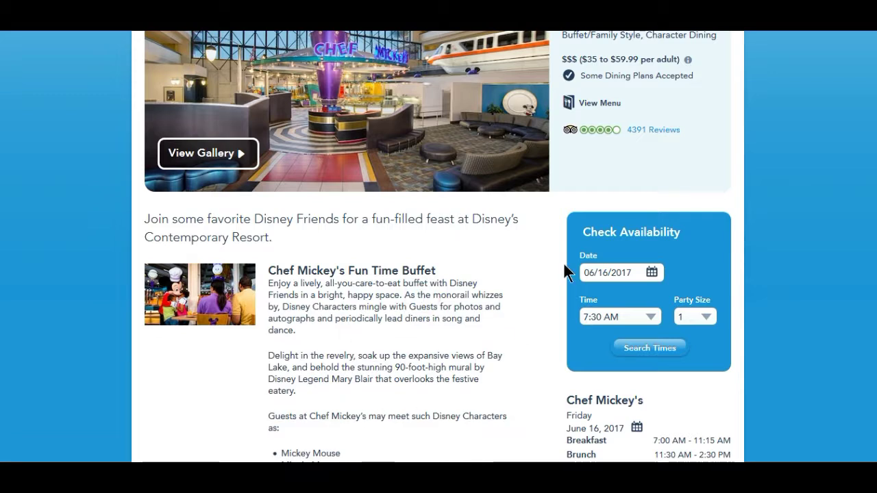
pyautogui.scroll(-2, 2, 144)
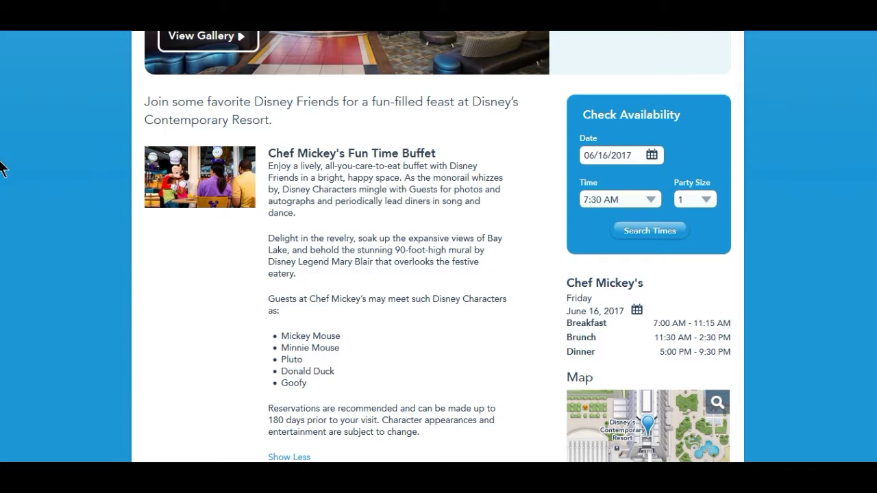
pyautogui.scroll(3, 1, 175)
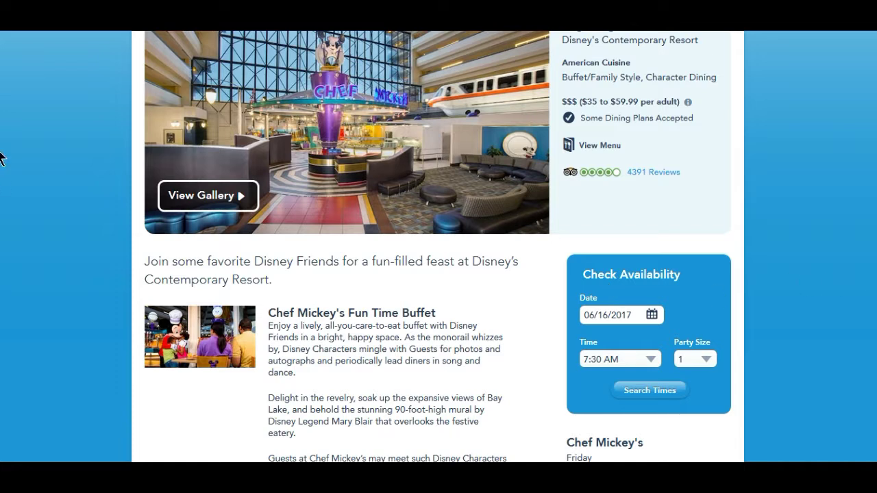
# - Set Chef Mickey's availability date to December 8, 2017
pyautogui.scroll(-1, 2, 161)
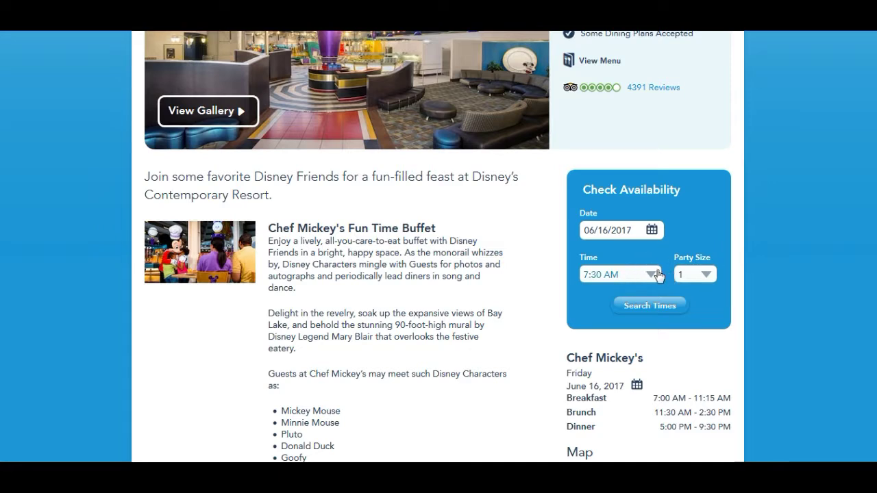
pyautogui.click(652, 230)
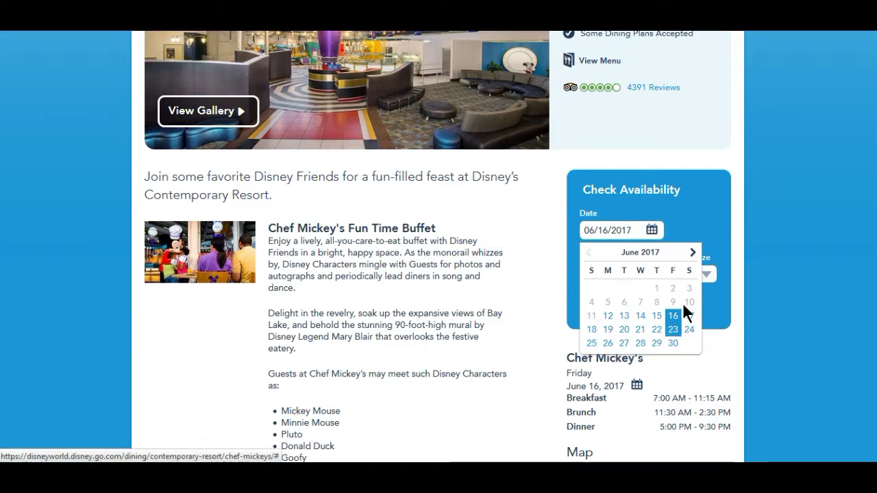
pyautogui.click(692, 253)
pyautogui.click(692, 253)
pyautogui.click(692, 253)
pyautogui.click(692, 253)
pyautogui.click(692, 253)
pyautogui.click(692, 253)
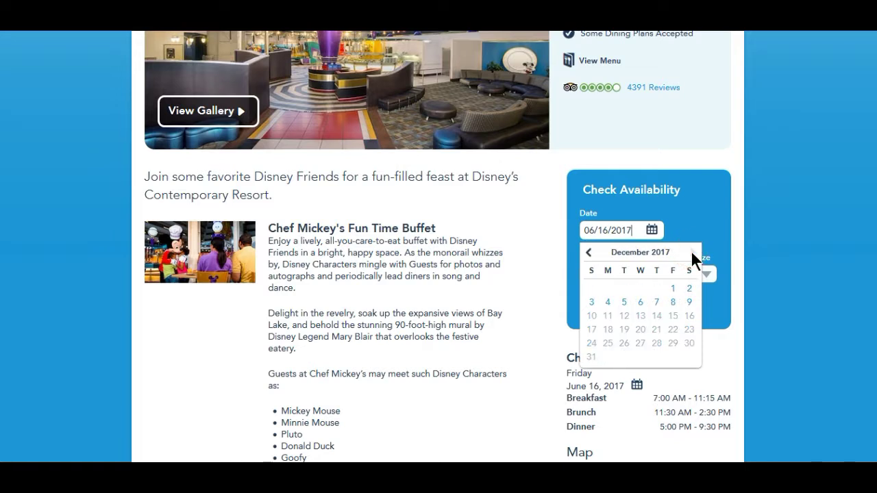
pyautogui.click(676, 303)
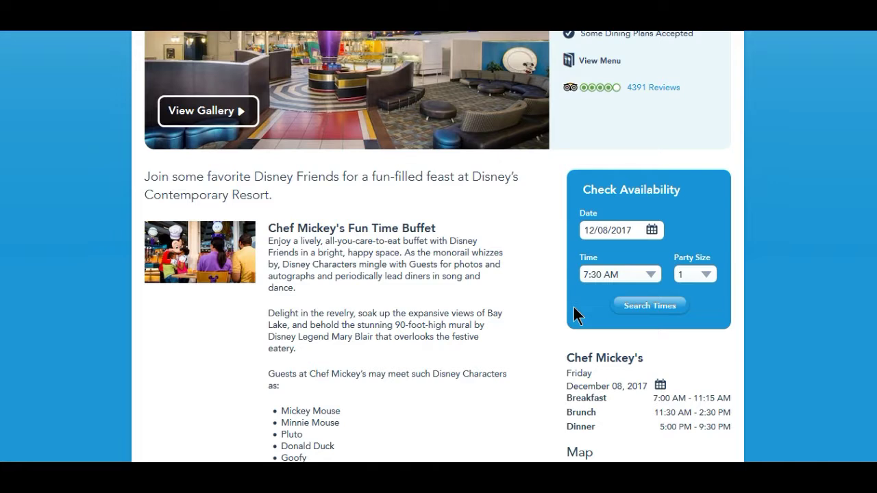
# - Search Chef Mickey's tables for Friday, December 8, 2017, first at 7:00 PM
pyautogui.click(643, 306)
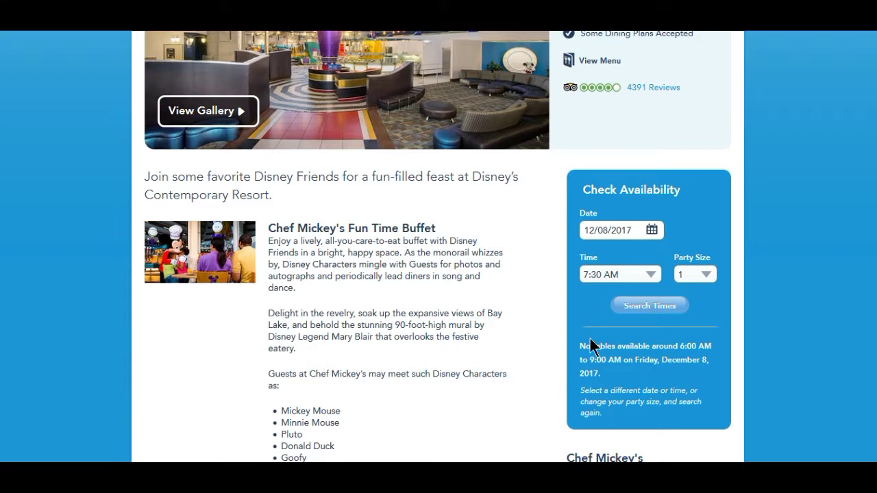
pyautogui.click(651, 274)
pyautogui.moveTo(652, 326); pyautogui.dragTo(651, 393)
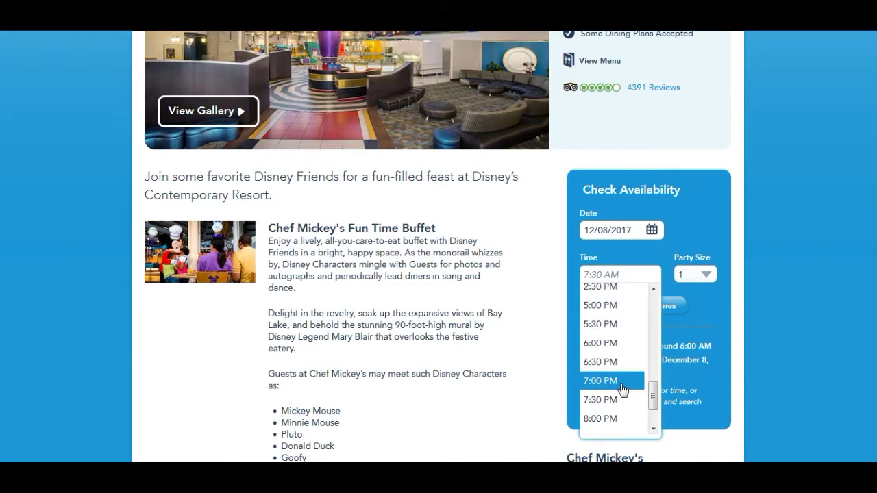
pyautogui.click(621, 388)
pyautogui.click(651, 302)
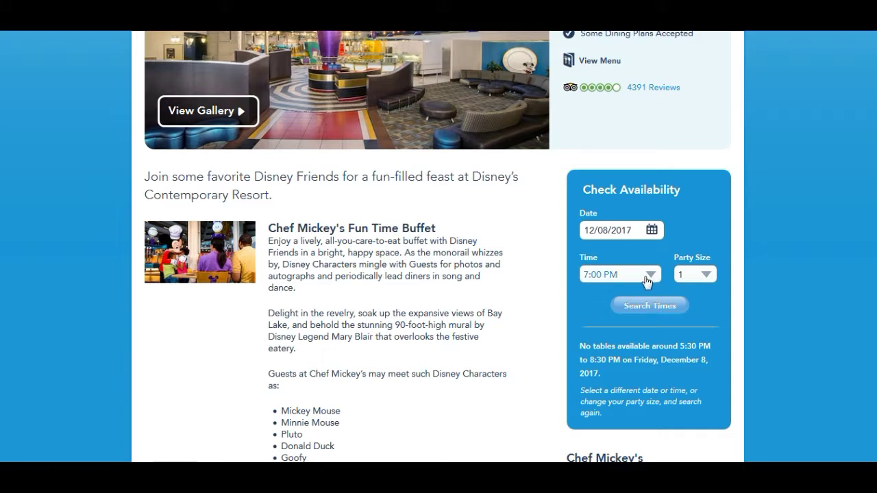
# - Search again at 2:30 PM and choose the available 1:40 PM table
pyautogui.click(653, 278)
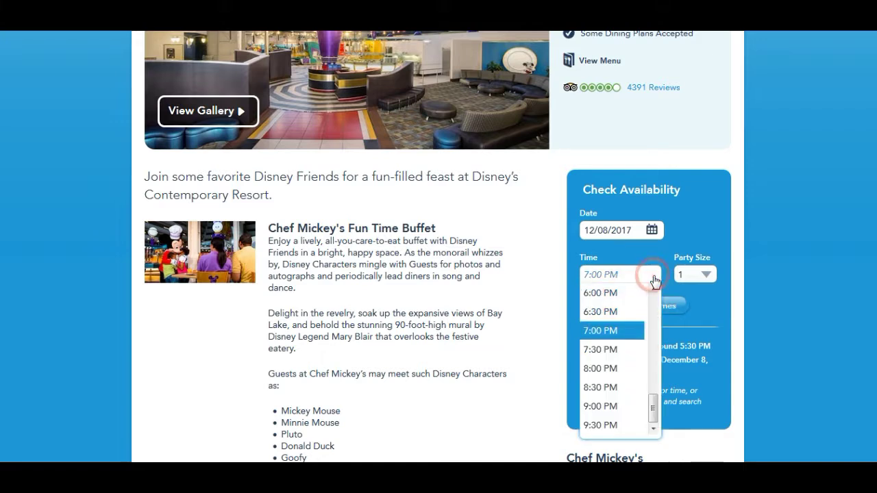
pyautogui.moveTo(654, 405); pyautogui.dragTo(657, 361)
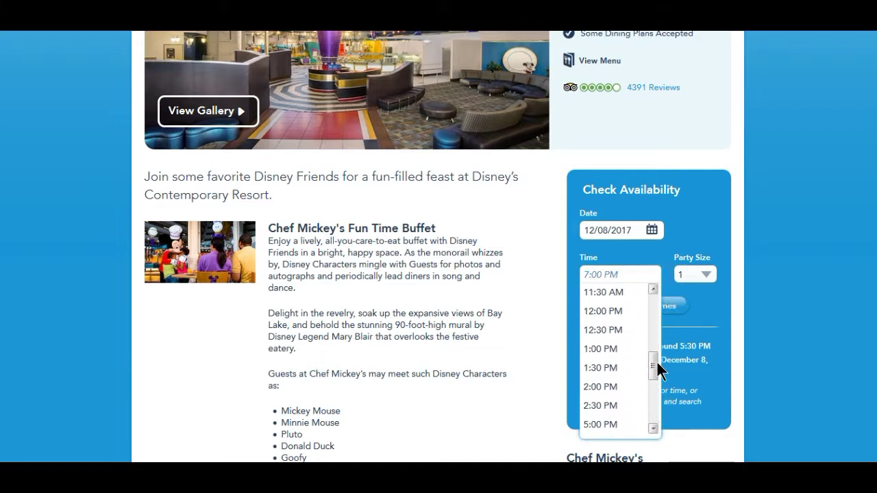
pyautogui.click(606, 405)
pyautogui.click(641, 306)
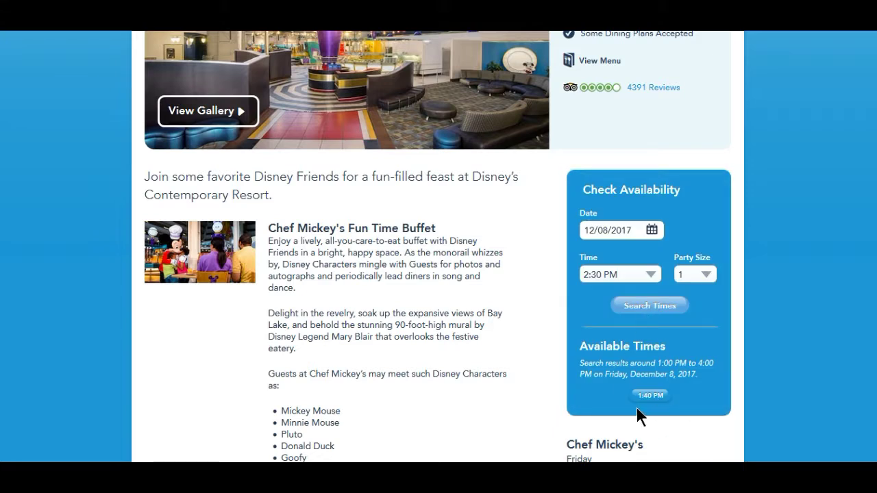
pyautogui.click(651, 396)
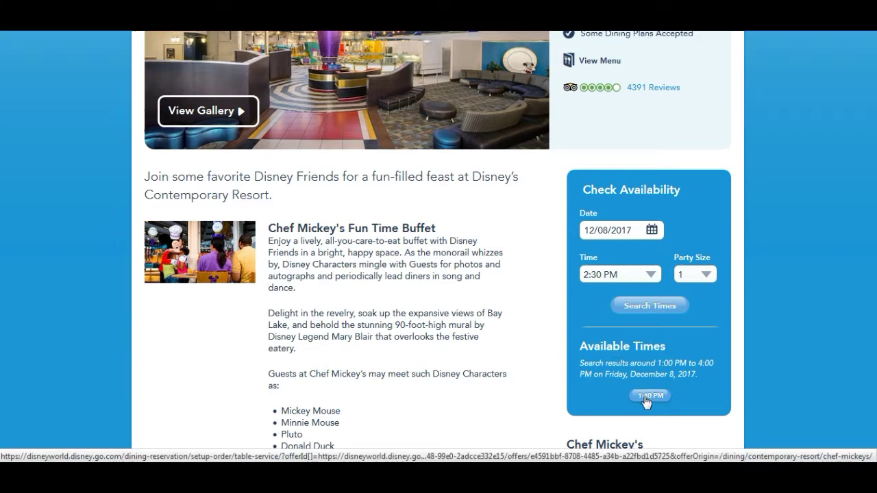
pyautogui.click(645, 397)
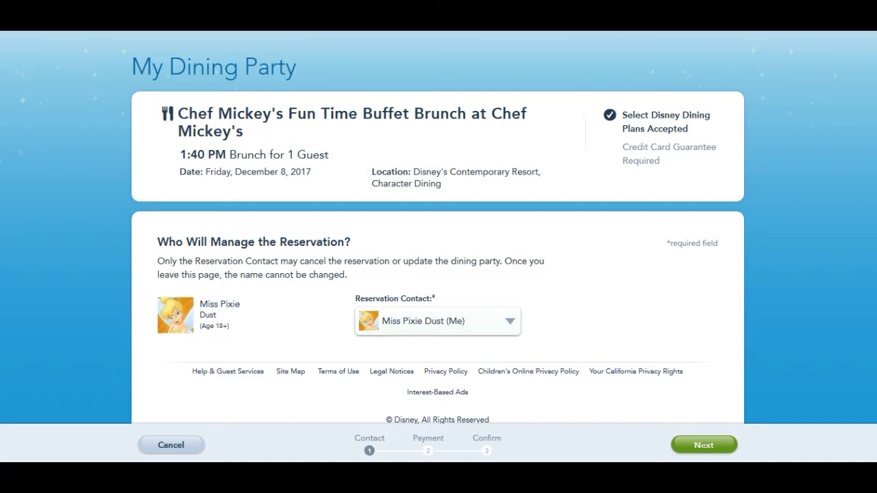
# - Continue past the contact details and guarantee the booking with the card stored in the profile
pyautogui.scroll(-1, 3, 224)
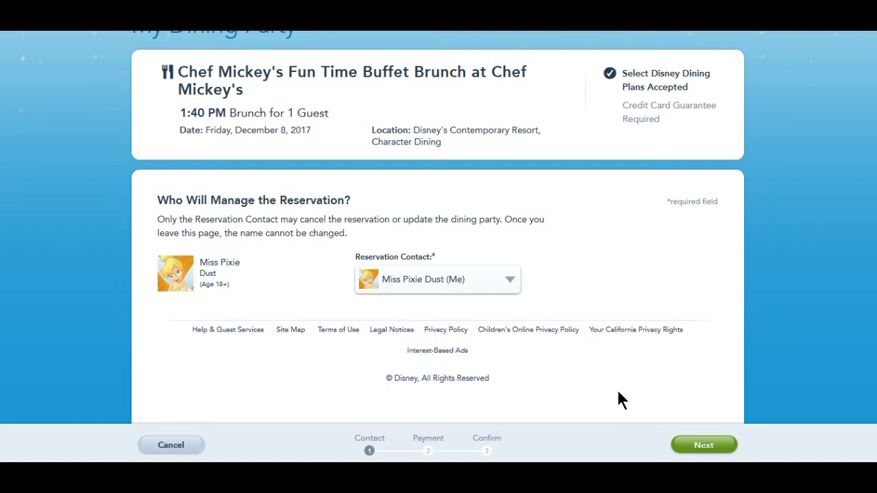
pyautogui.click(690, 444)
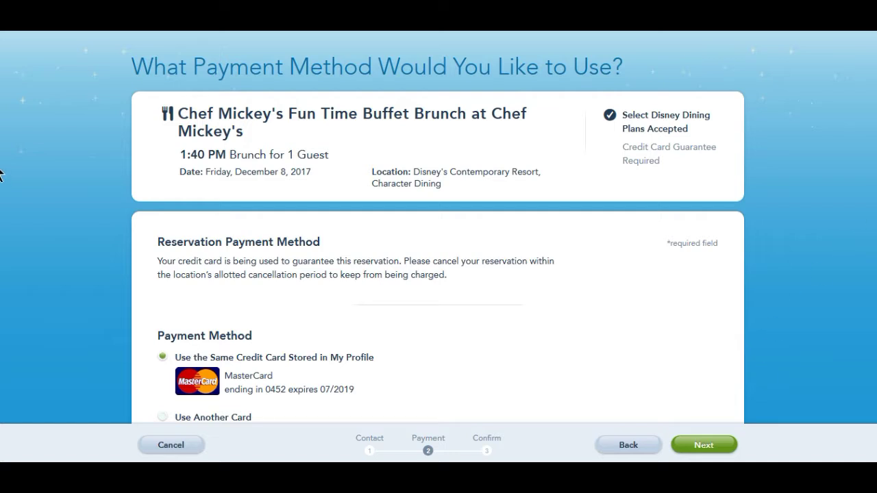
pyautogui.scroll(-1, 2, 188)
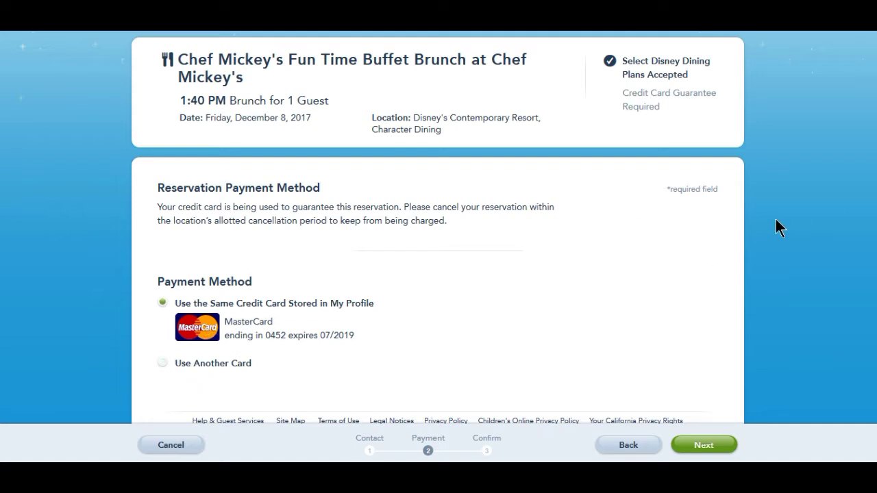
pyautogui.scroll(-2, 2, 201)
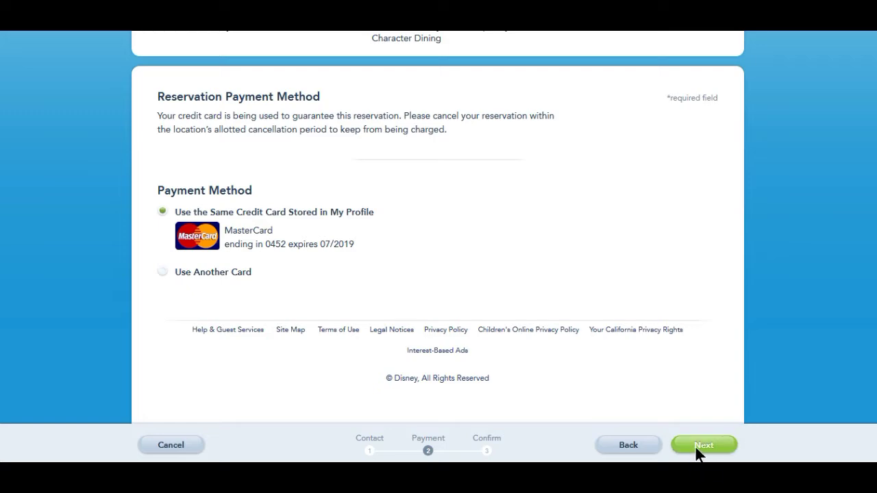
pyautogui.click(698, 453)
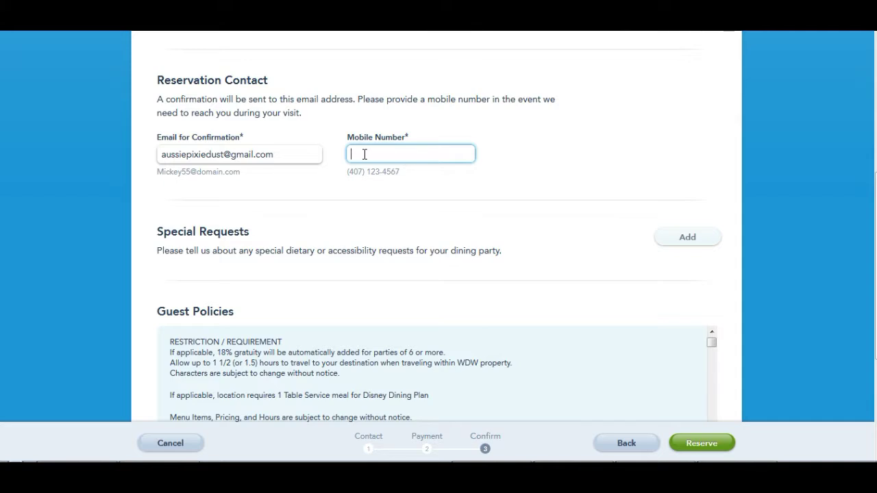
# - Paste the copied phone number into Mobile Number and remove its brackets
pyautogui.click(360, 154)
pyautogui.rightClick(354, 154)
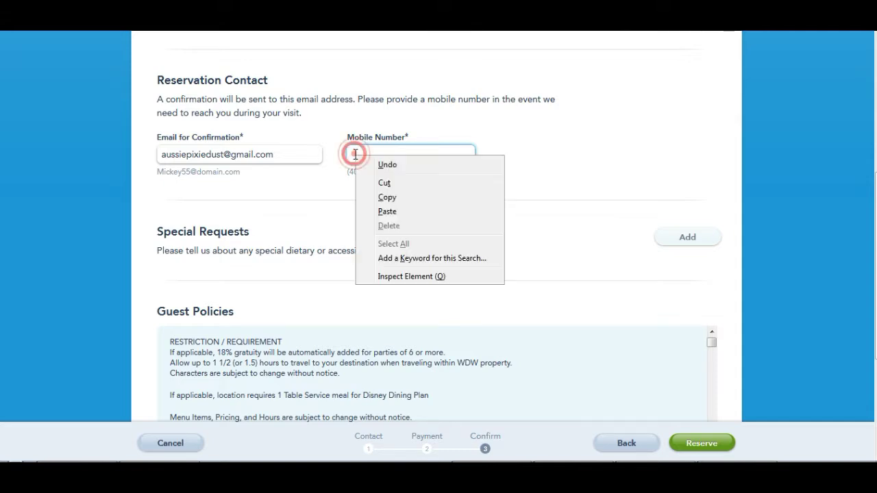
pyautogui.click(387, 211)
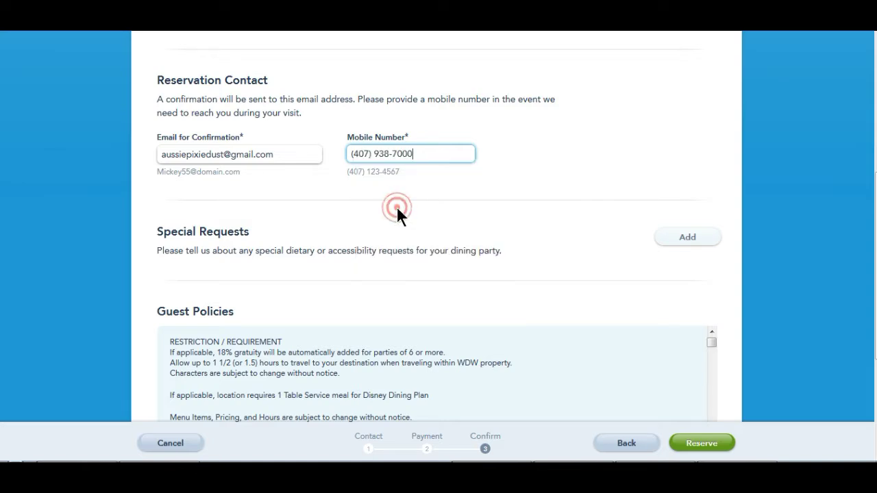
pyautogui.click(354, 154)
pyautogui.press('BackSpace')
pyautogui.click(370, 153)
pyautogui.click(370, 154)
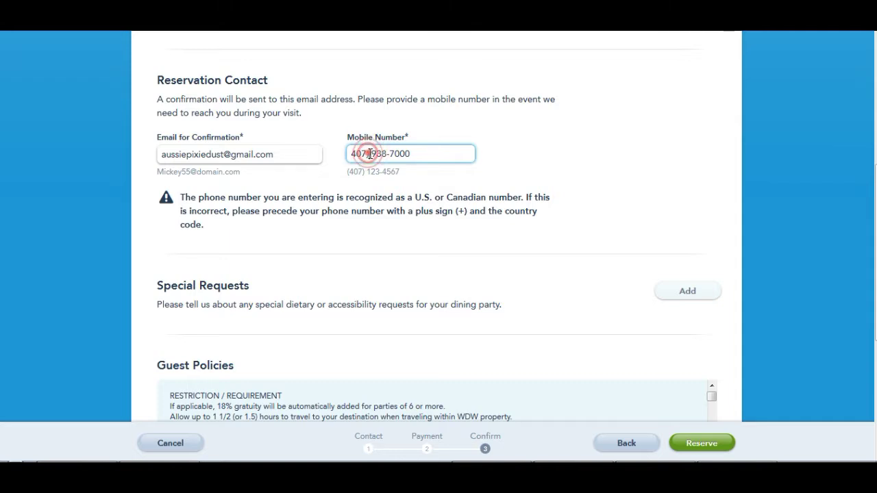
pyautogui.press('BackSpace')
pyautogui.click(541, 158)
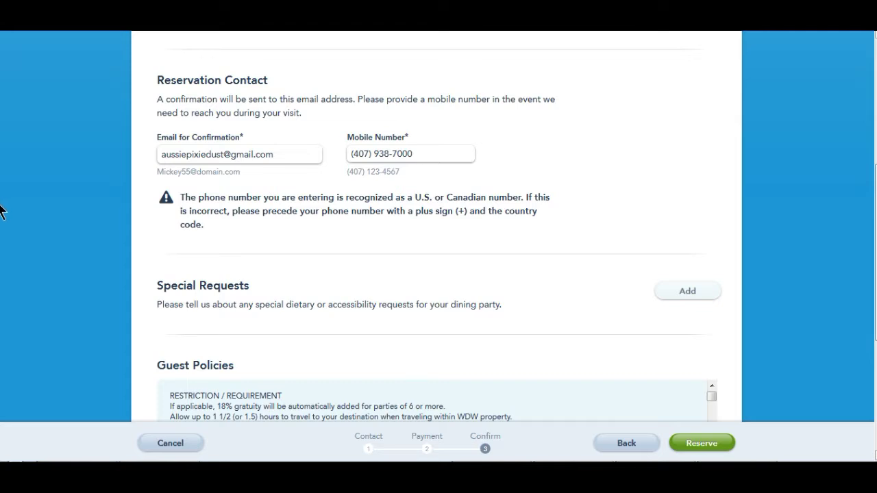
# - Read through the Guest Policies and submit the Chef Mickey's brunch reservation
pyautogui.scroll(-2, 2, 220)
pyautogui.scroll(-7, 2, 237)
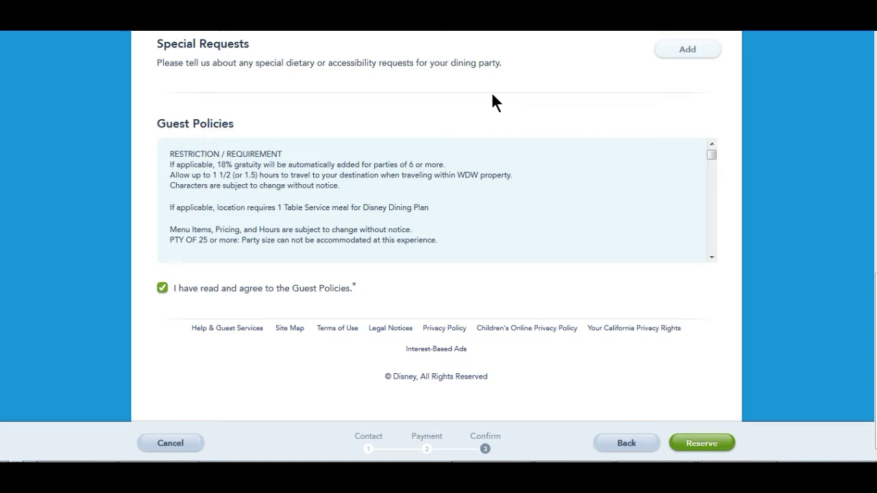
pyautogui.moveTo(711, 155); pyautogui.dragTo(712, 248)
pyautogui.click(703, 442)
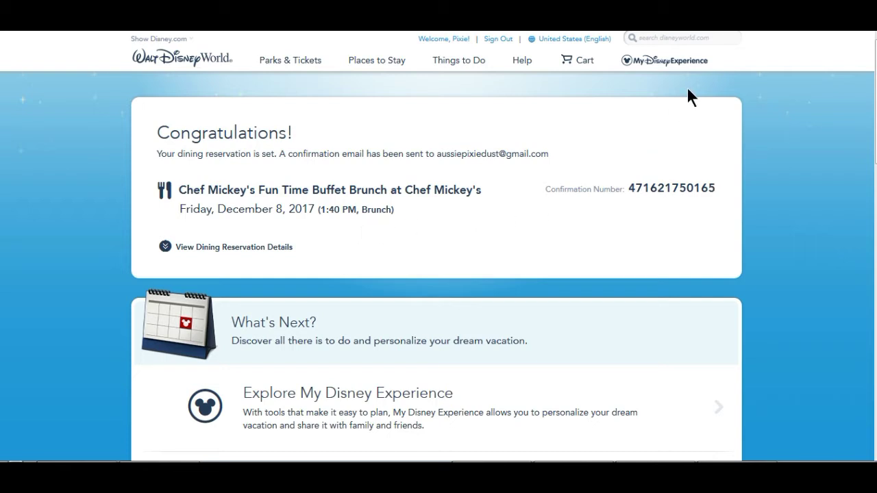
# - From the Congratulations page, bring up the My Disney Experience menu in the top navigation
pyautogui.moveTo(666, 61)
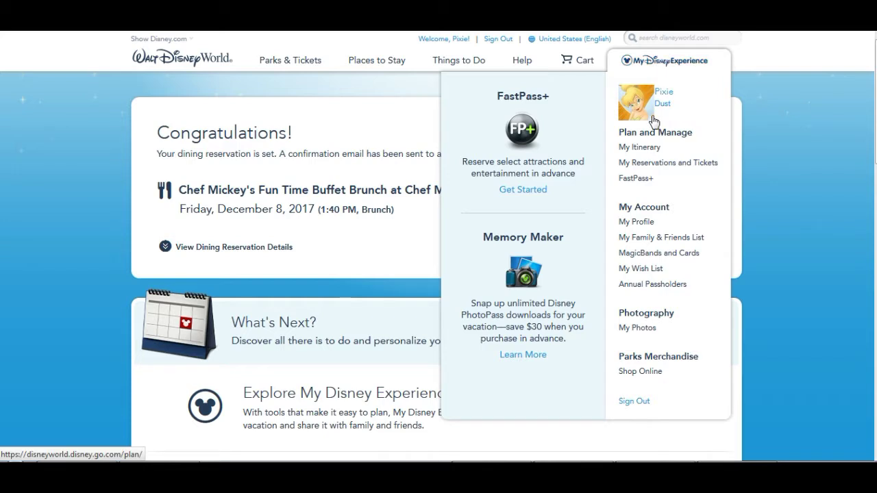
# - Open My Reservations and Tickets and find the Chef Mickey's brunch under Dining Reservations
pyautogui.click(656, 164)
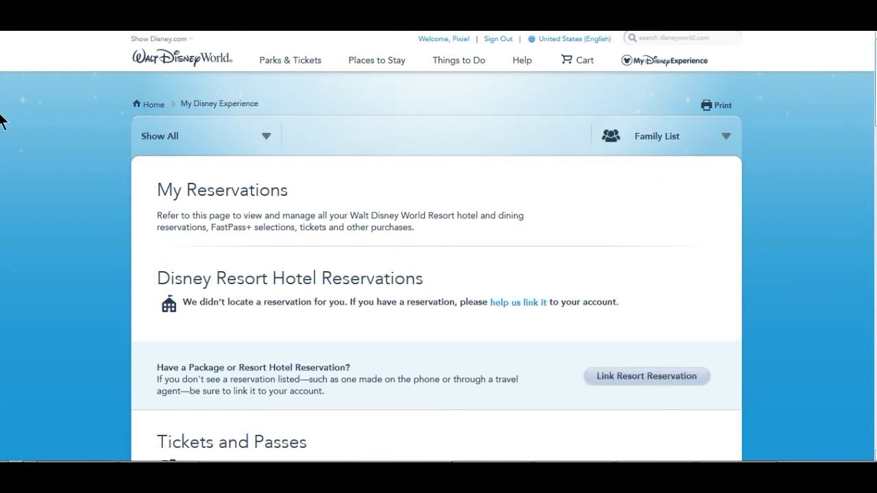
pyautogui.scroll(-2, 2, 129)
pyautogui.scroll(-3, 2, 130)
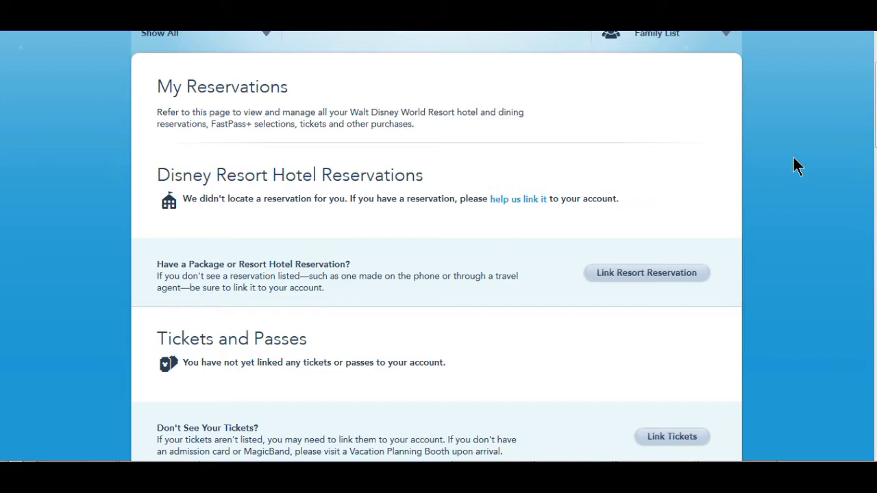
pyautogui.scroll(-3, 1, 126)
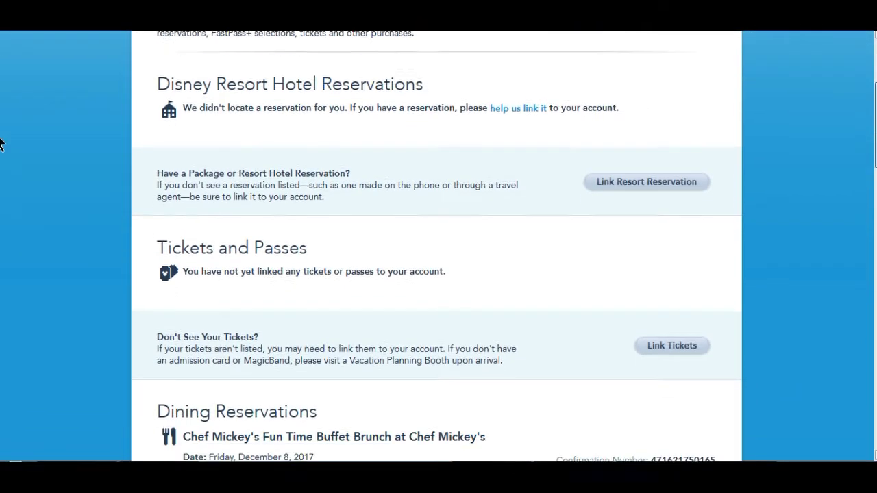
pyautogui.scroll(-2, 1, 144)
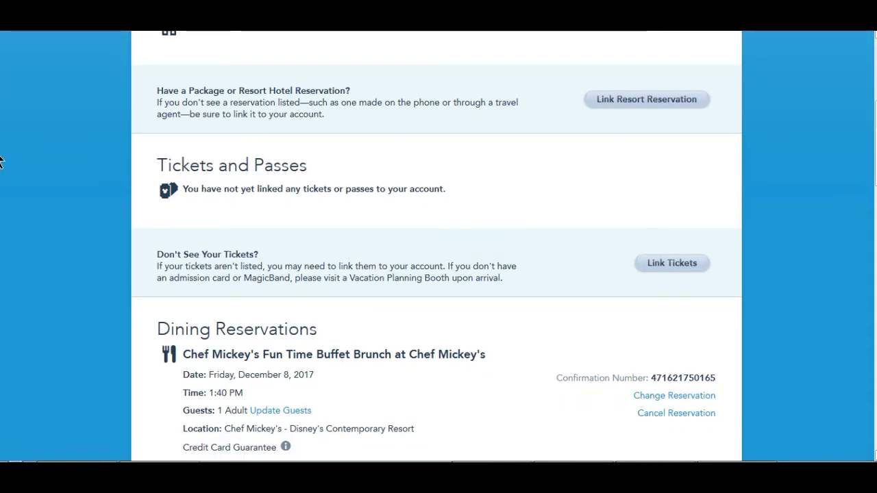
pyautogui.scroll(-6, 1, 165)
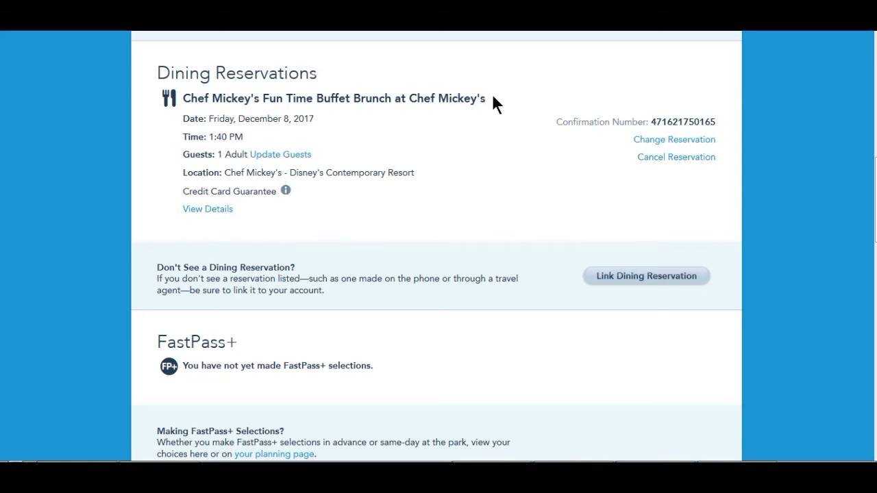
# - Cancel the Chef Mickey's brunch reservation and close the cancellation notice
pyautogui.click(658, 158)
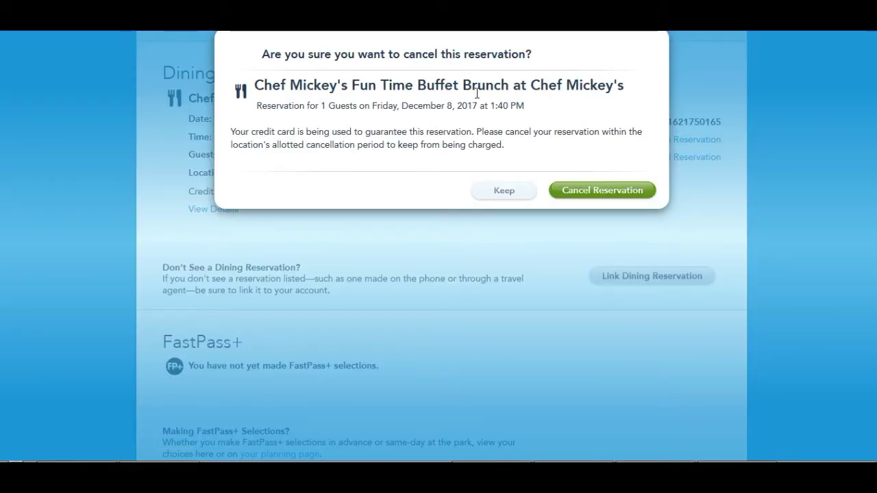
pyautogui.click(616, 198)
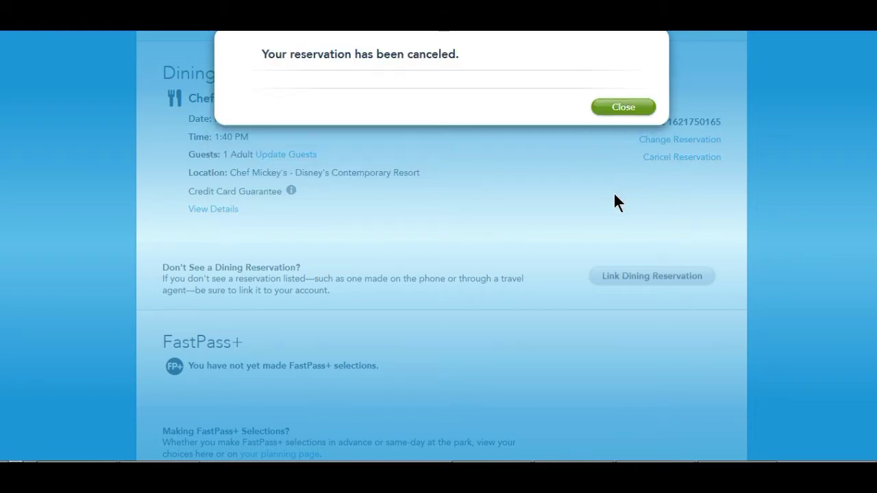
pyautogui.click(623, 110)
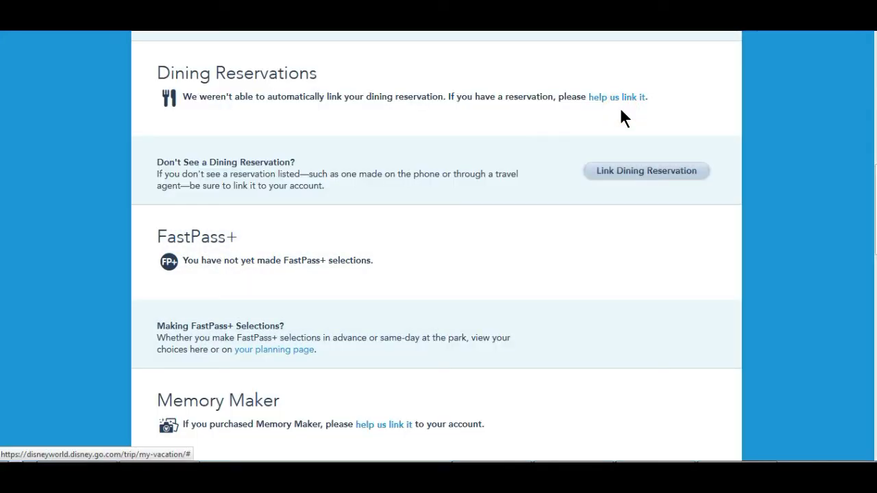
pyautogui.scroll(7, 1, 202)
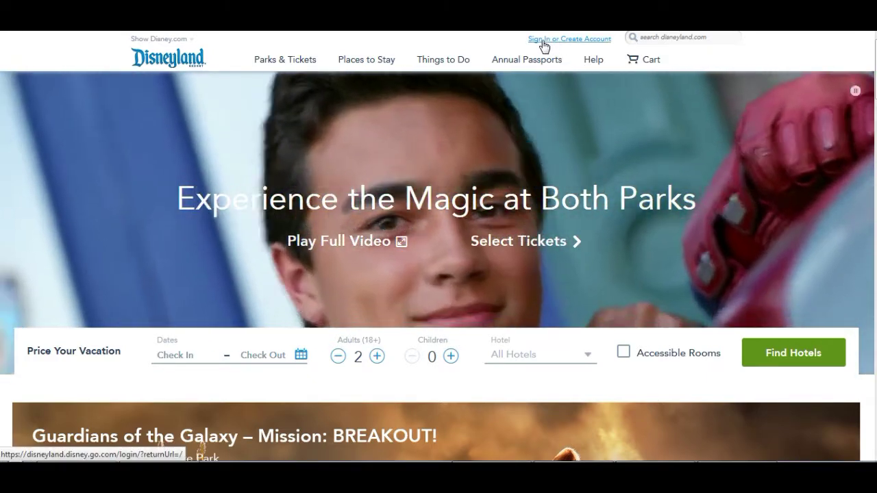
# - Sign in to the Disneyland account and bring up the Things to Do menu
pyautogui.click(544, 40)
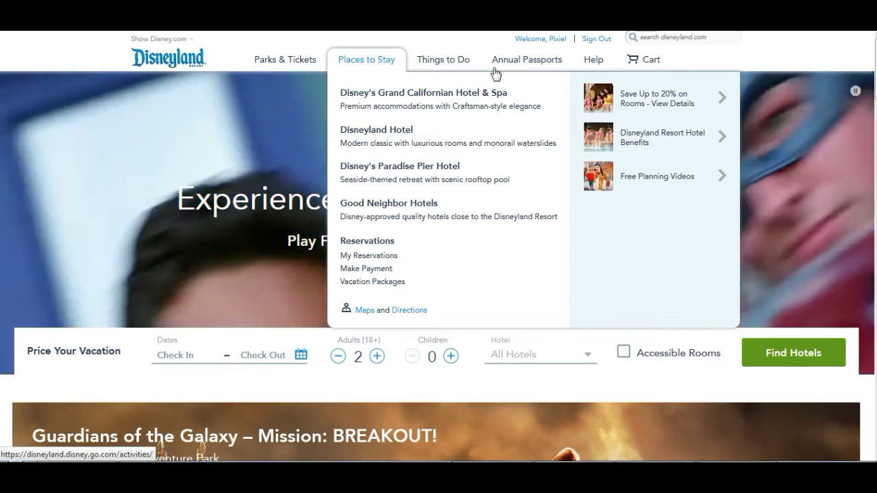
pyautogui.moveTo(513, 64)
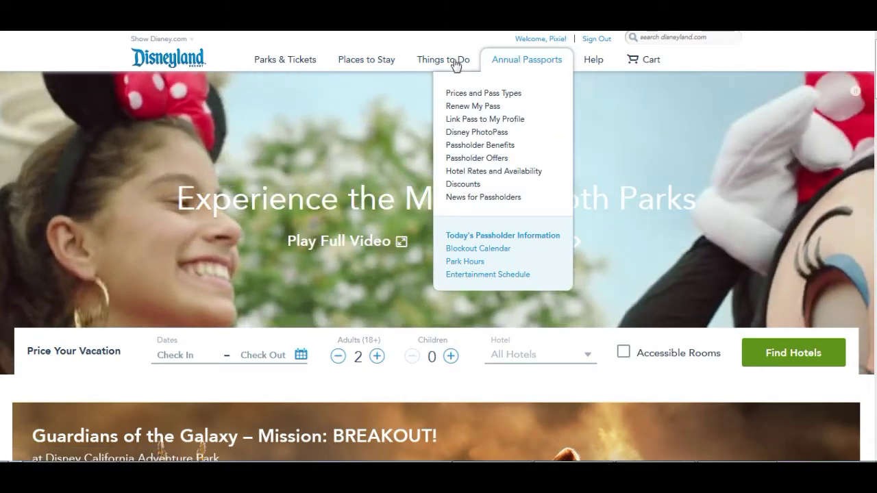
pyautogui.moveTo(451, 62)
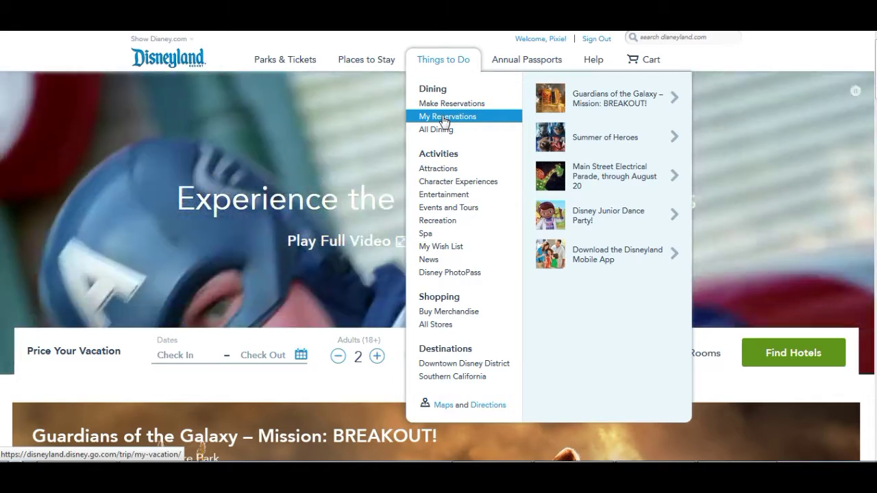
# - Open My Reservations under Things to Do and accept the updated terms of use
pyautogui.click(444, 118)
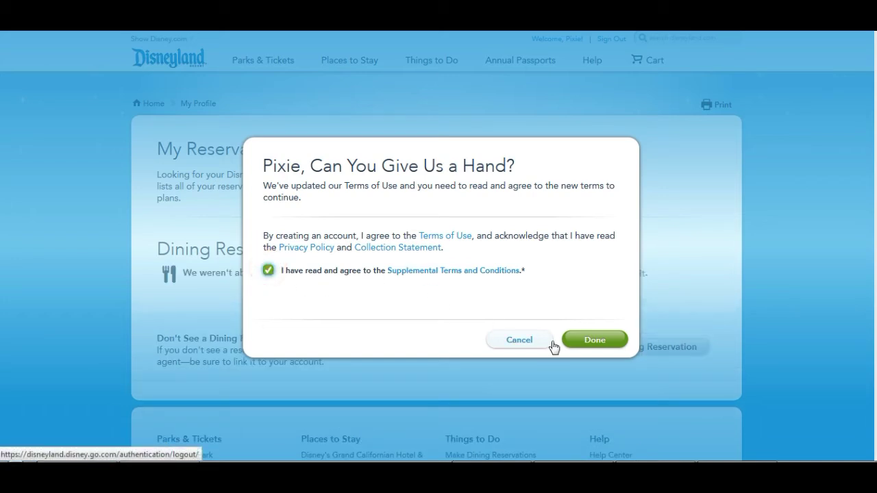
pyautogui.click(607, 341)
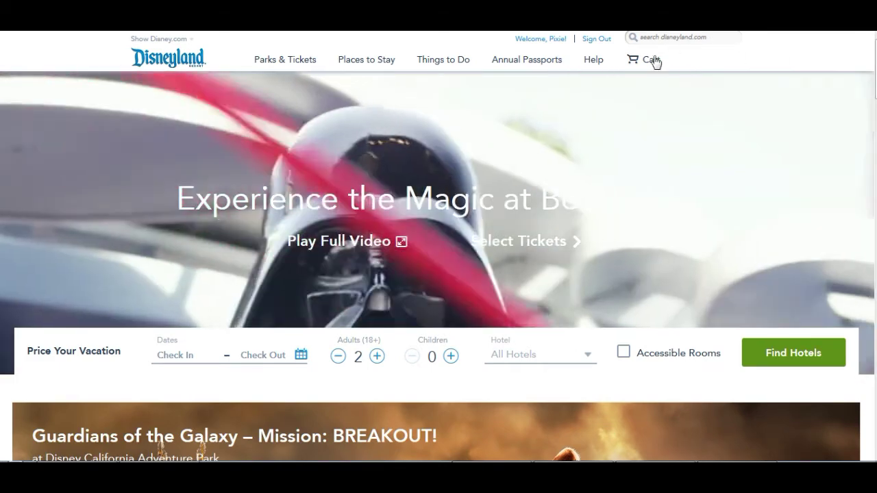
pyautogui.moveTo(651, 55)
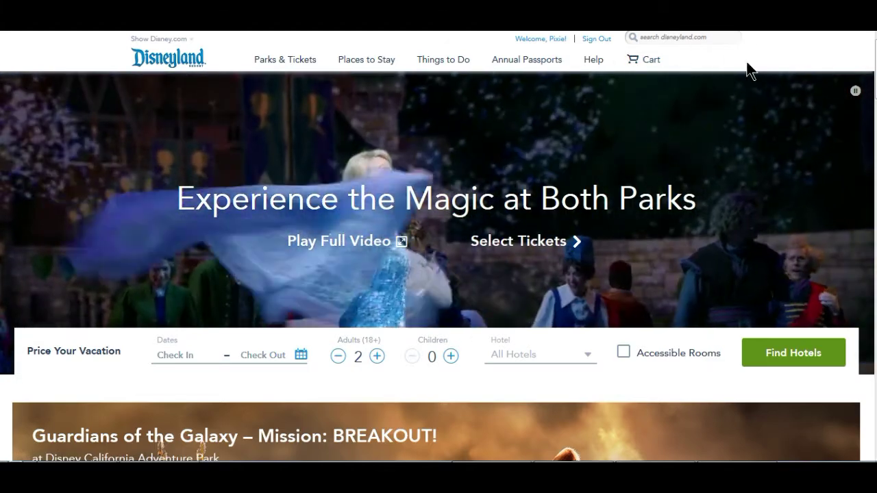